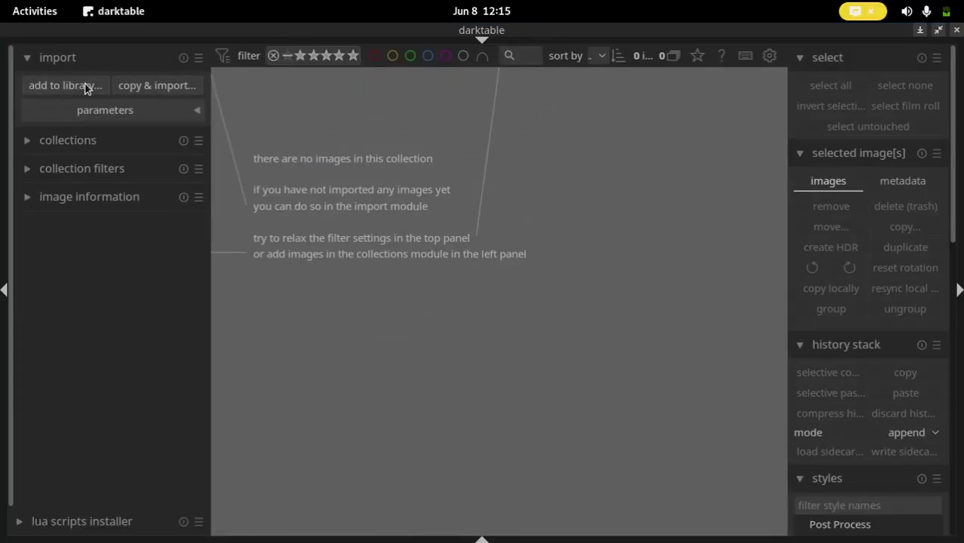
- Add the NEF photo in the Downloads folder to the library
click(63, 86)
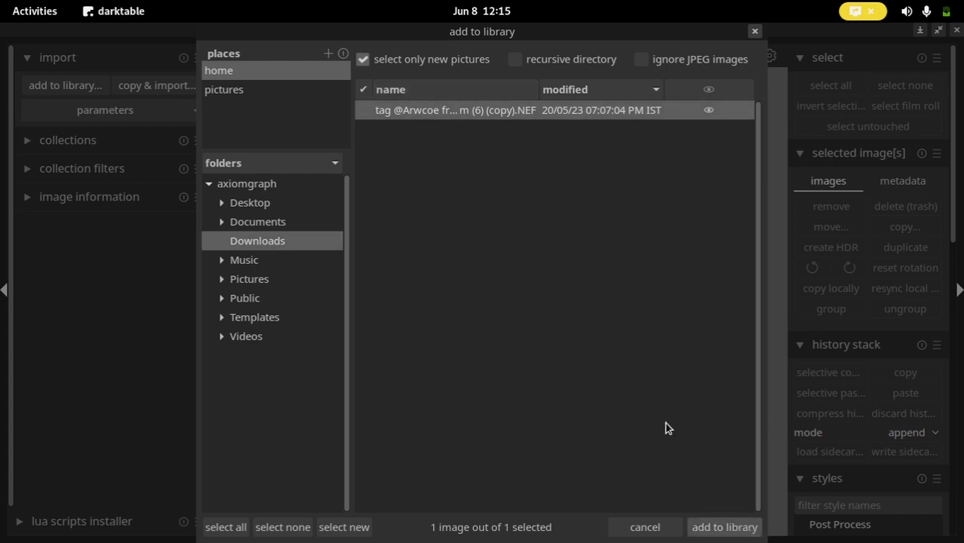
key(Return)
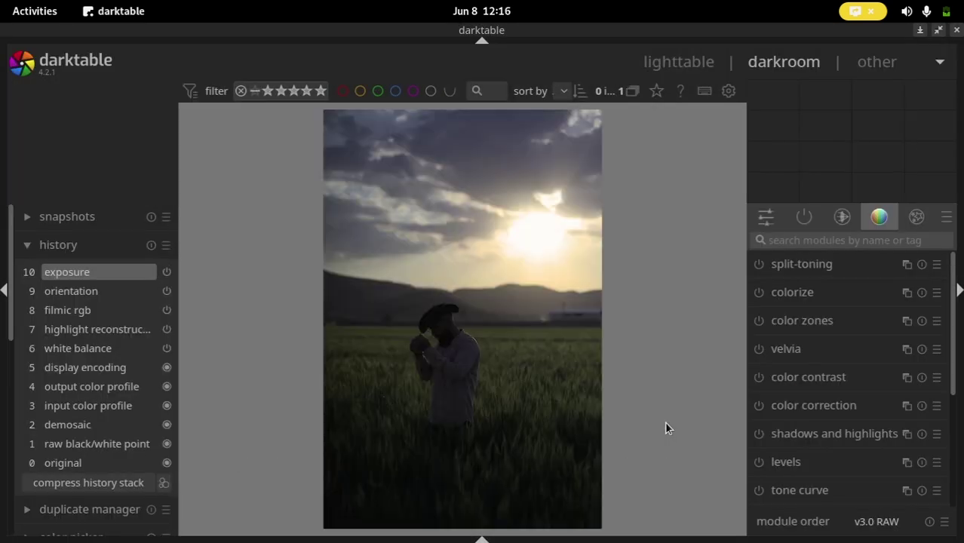
- Find the exposure module and raise the photo's exposure to about +3.3 EV
click(791, 243)
text(expo)
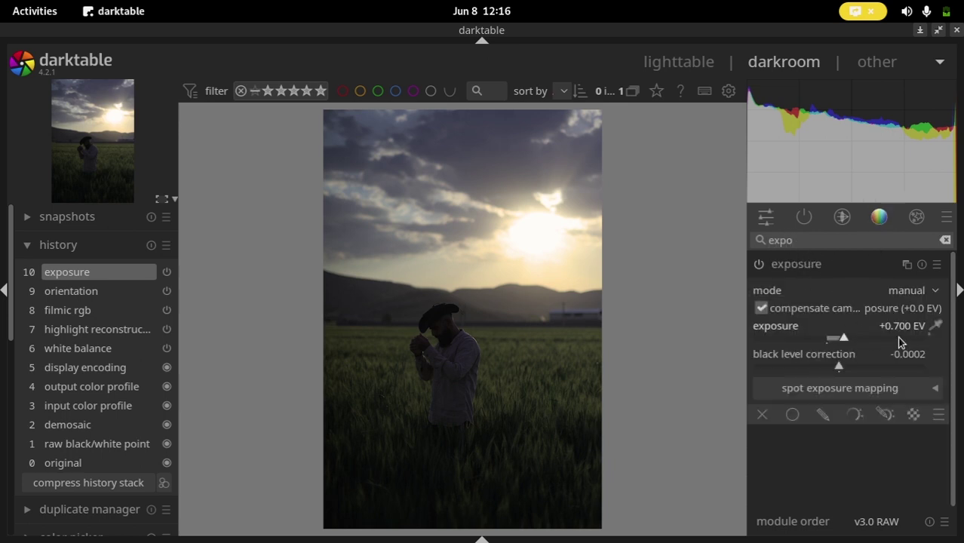
drag(904, 342, 910, 339)
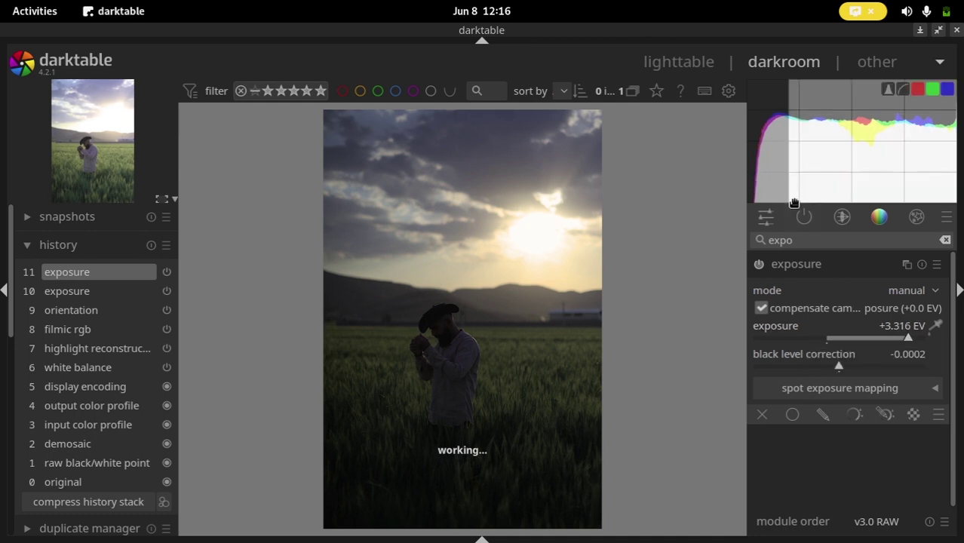
- In the filmic rgb module, set white relative exposure to about 7.03 EV and black relative exposure to about -6.45 EV
drag(802, 240, 756, 236)
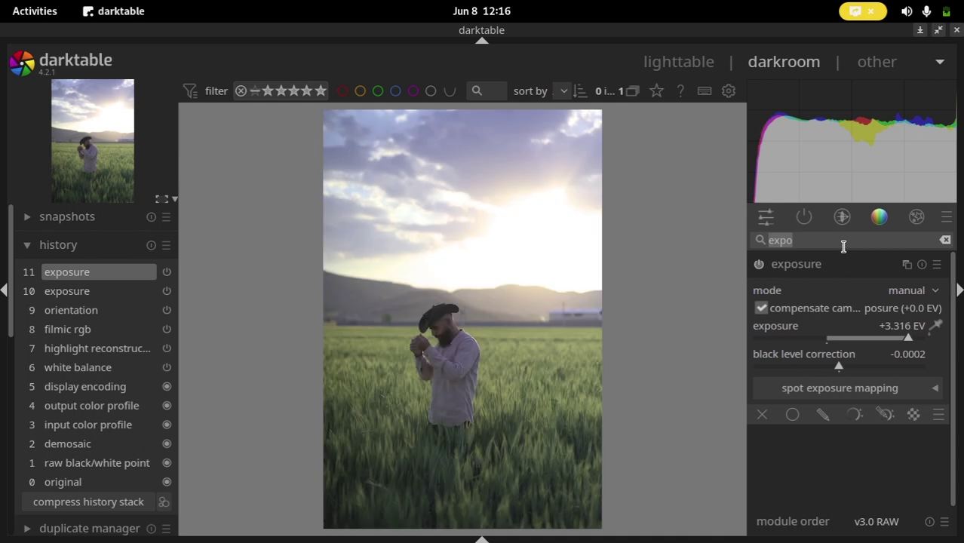
text(film)
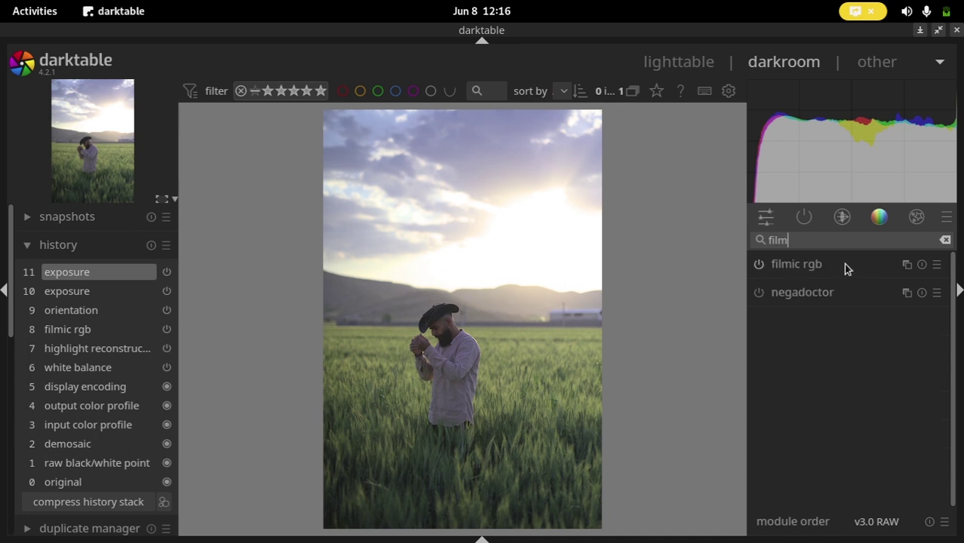
click(844, 264)
scroll(955, 362, down, 1)
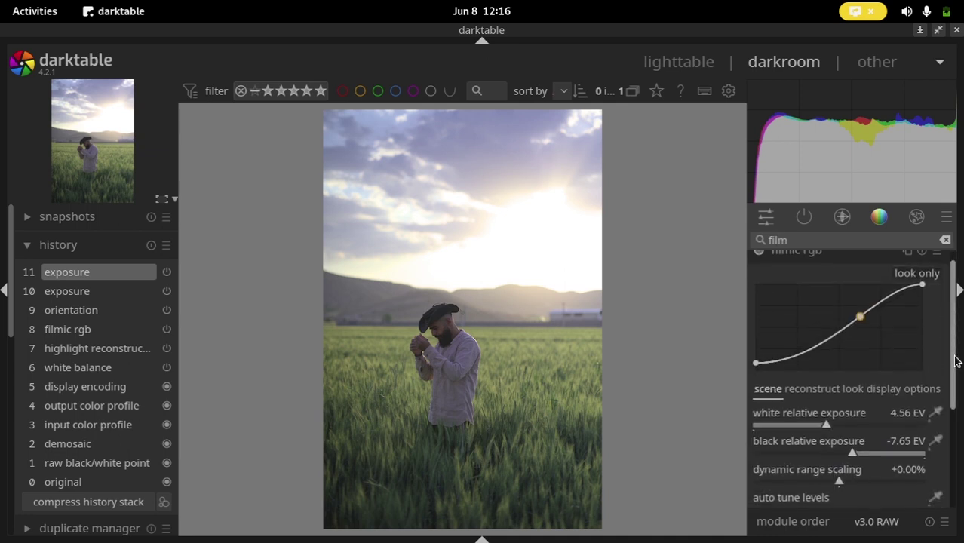
scroll(955, 362, down, 1)
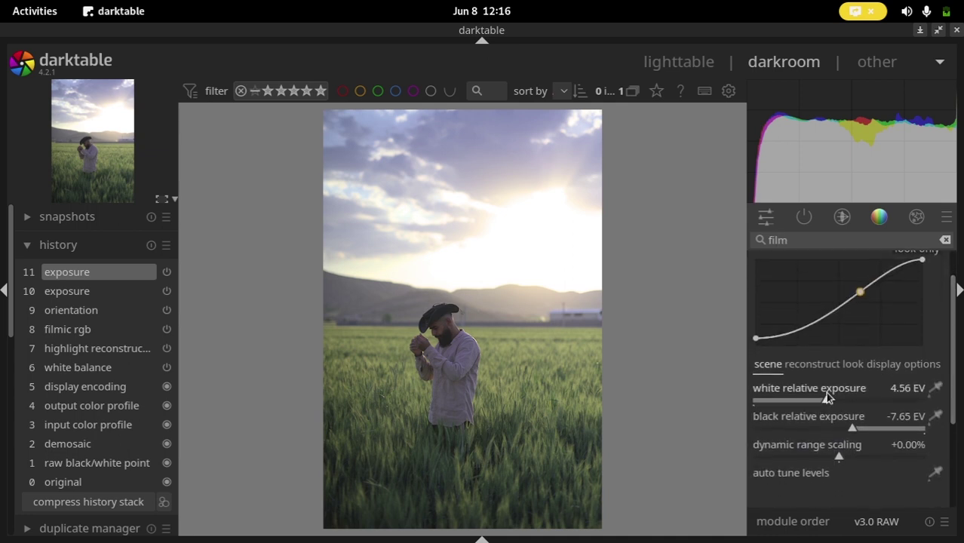
click(897, 401)
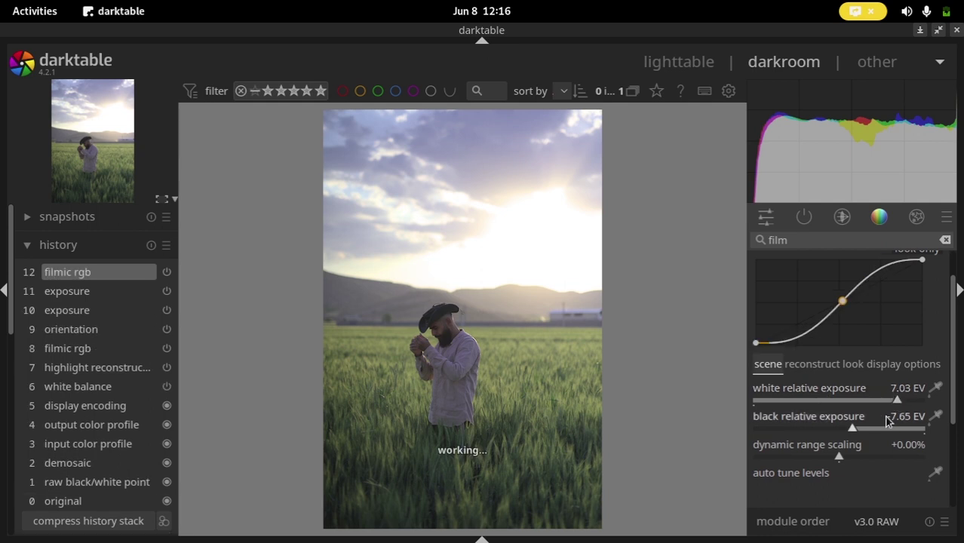
click(862, 429)
drag(866, 429, 872, 427)
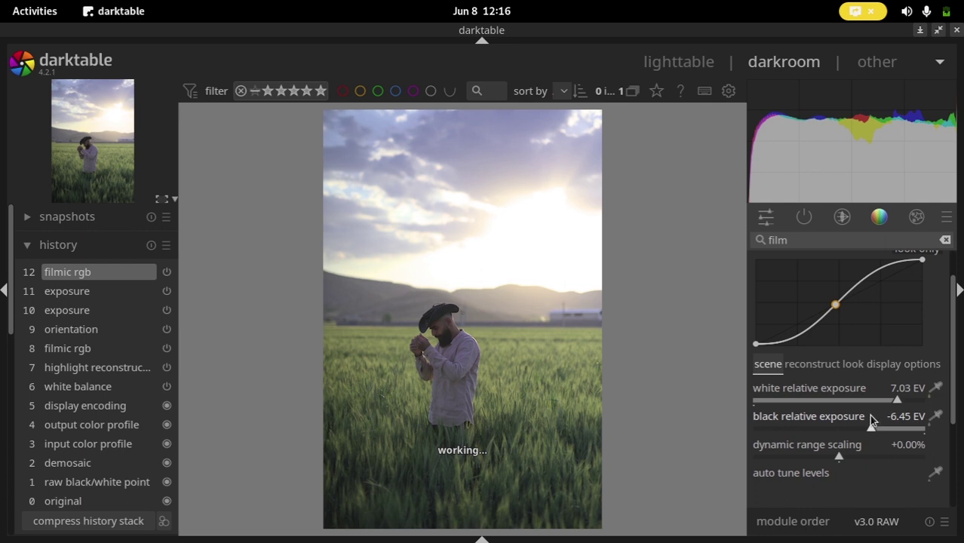
scroll(952, 302, up, 2)
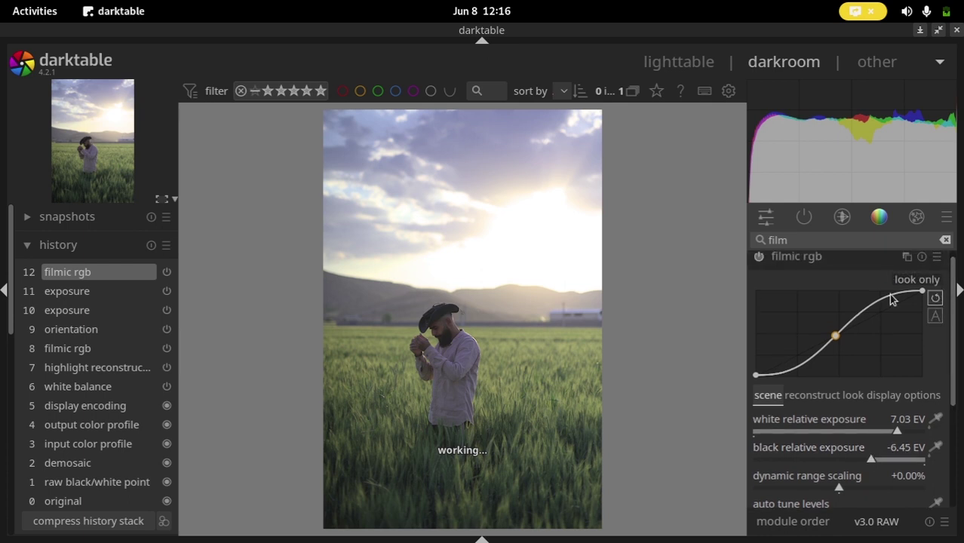
- Find the tone equalizer module and enable it for the photo
mouse_move(822, 260)
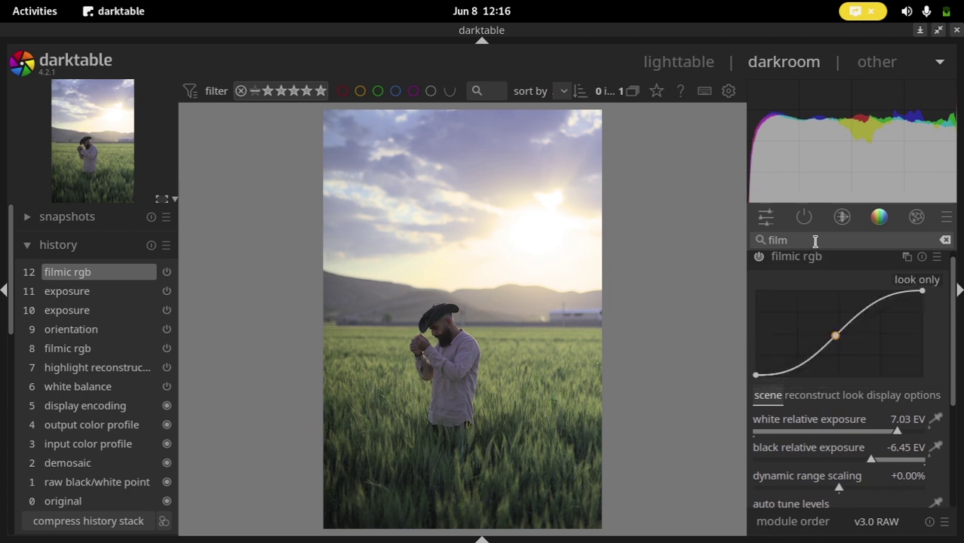
click(762, 238)
text(tone)
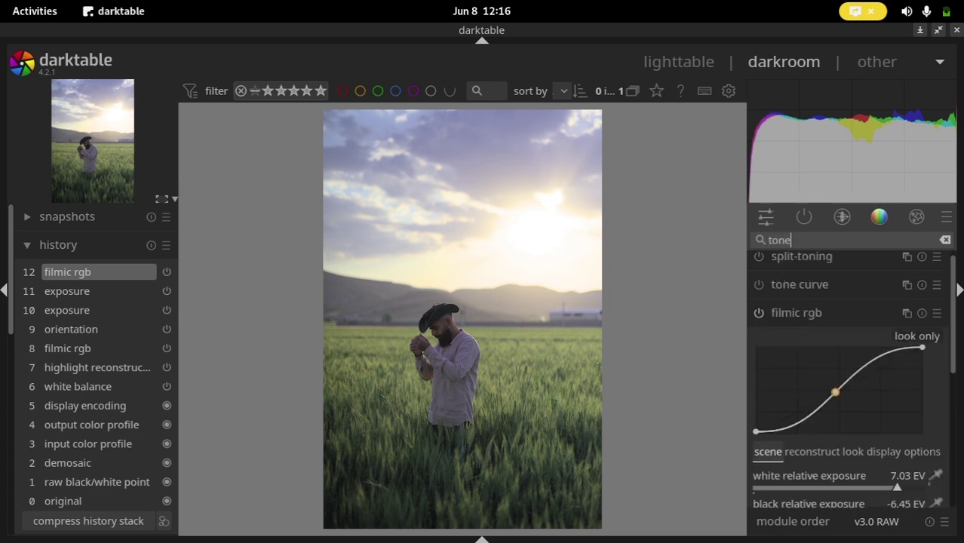
text( eq)
click(817, 264)
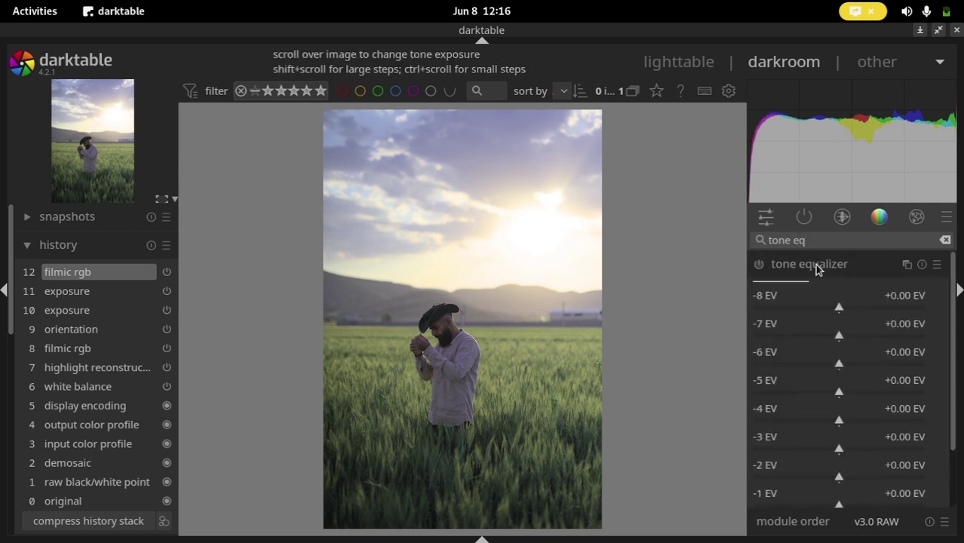
click(760, 265)
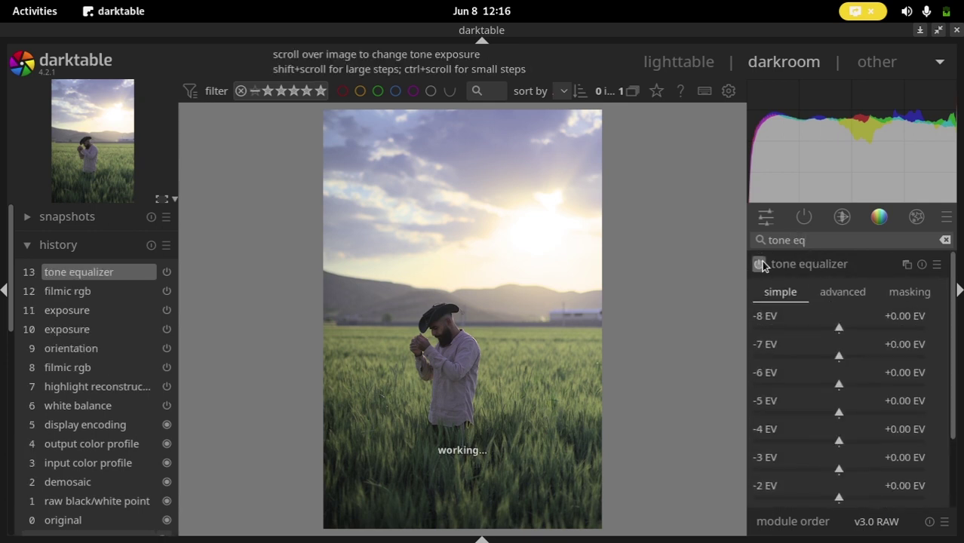
- Auto-adjust the tone equalizer's mask exposure compensation and mask contrast compensation
click(912, 300)
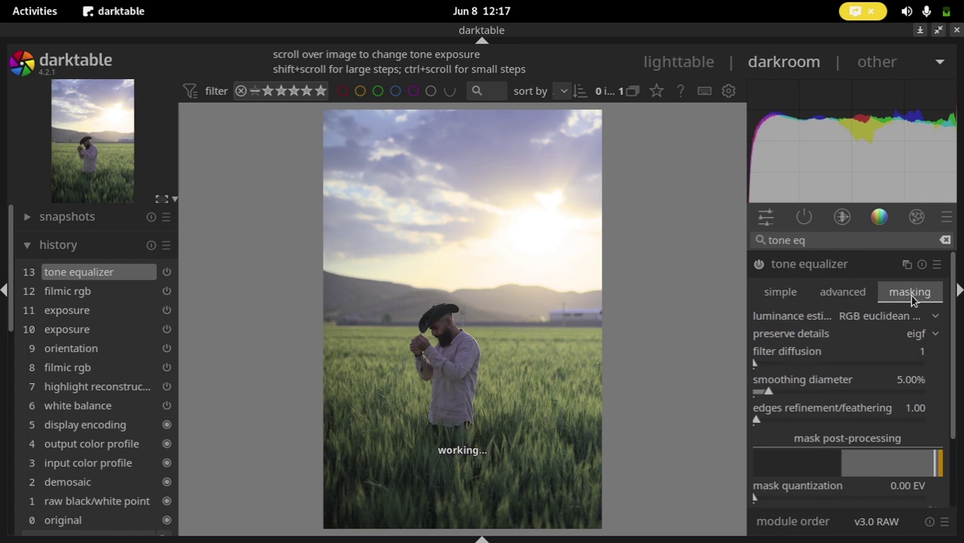
drag(953, 315, 947, 404)
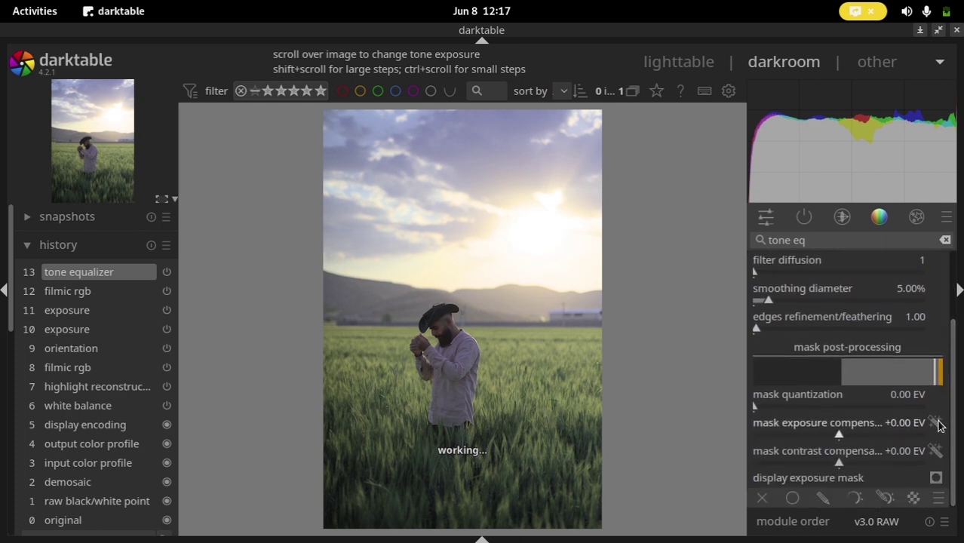
click(939, 426)
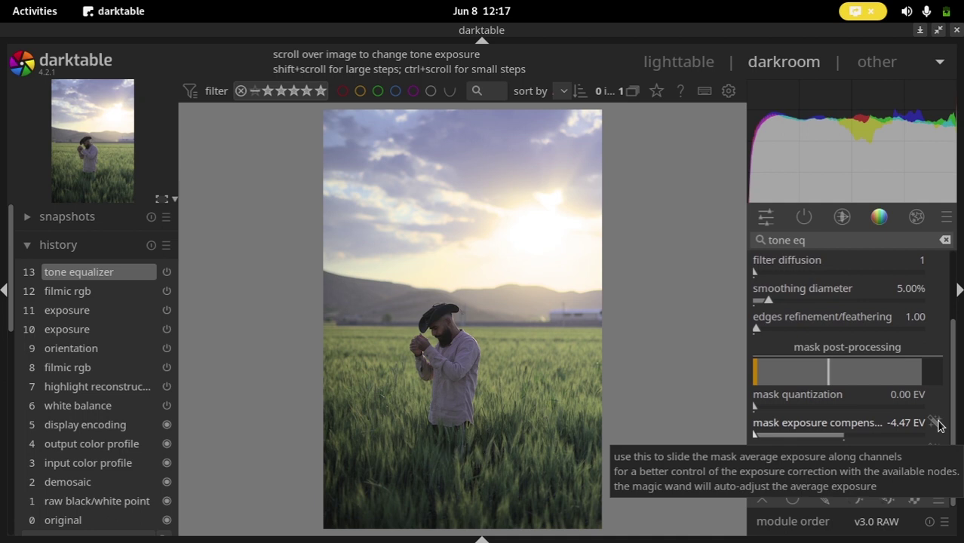
click(938, 450)
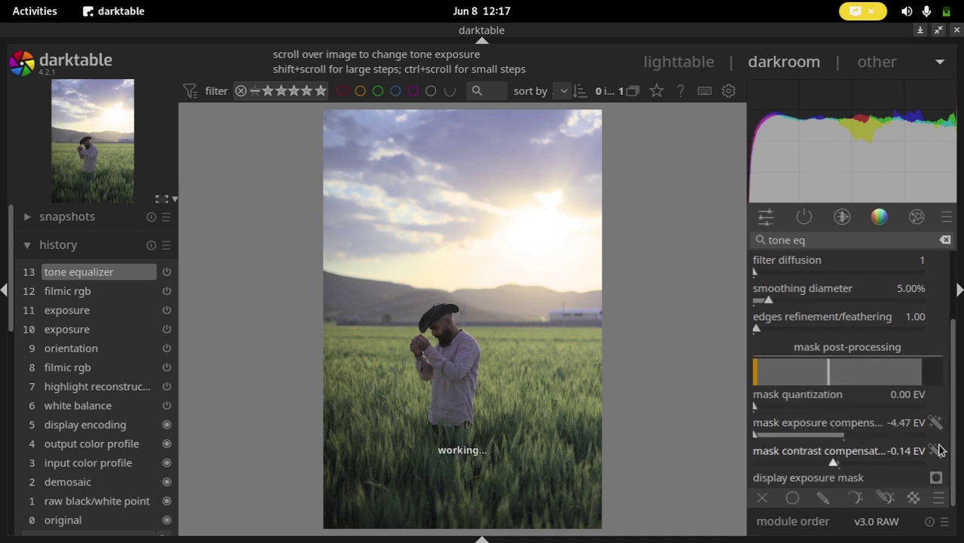
- Shape the tone equalizer curve: lower the -1 and +0 EV nodes to about -1.5, -2 EV to about -0.8, and lift -6 EV slightly
scroll(953, 367, up, 1)
drag(952, 368, 954, 306)
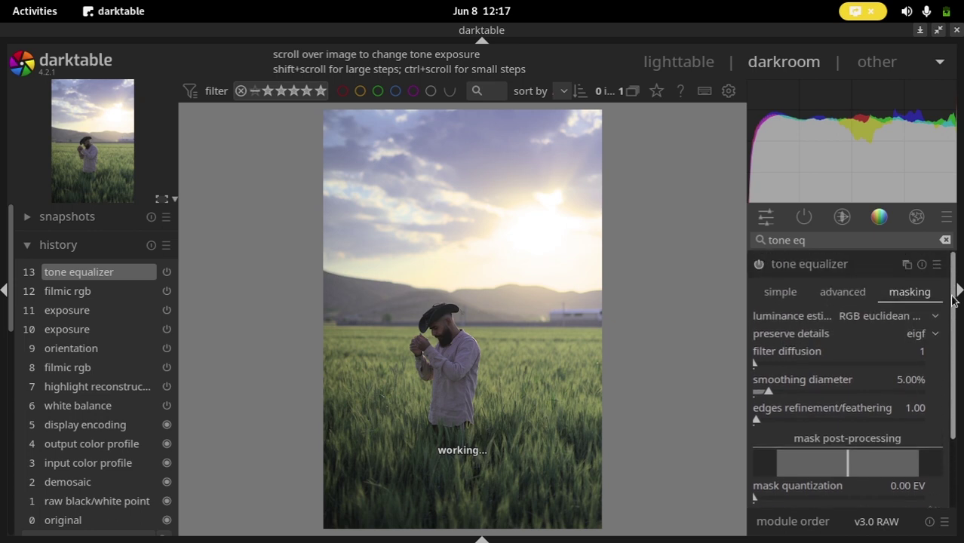
click(860, 292)
drag(953, 324, 952, 385)
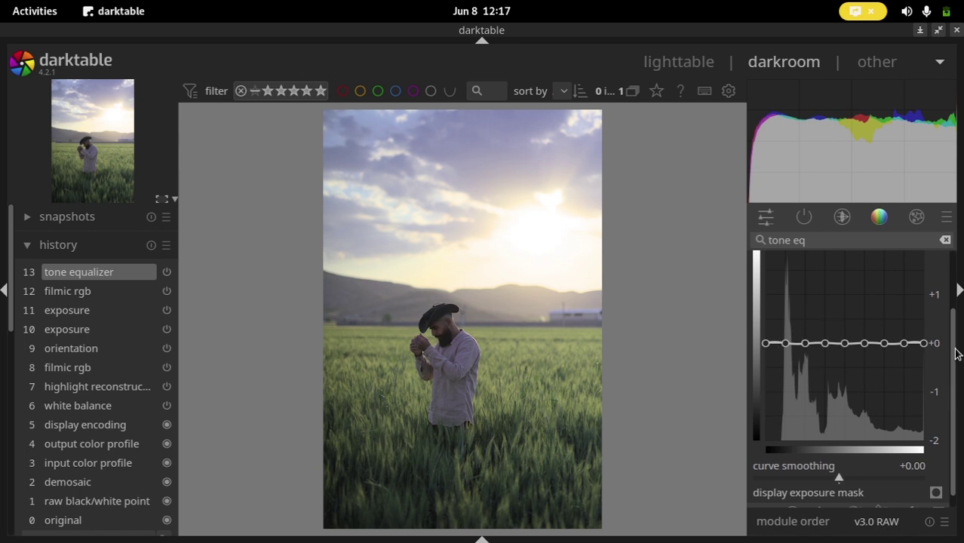
scroll(954, 339, up, 1)
scroll(954, 335, up, 2)
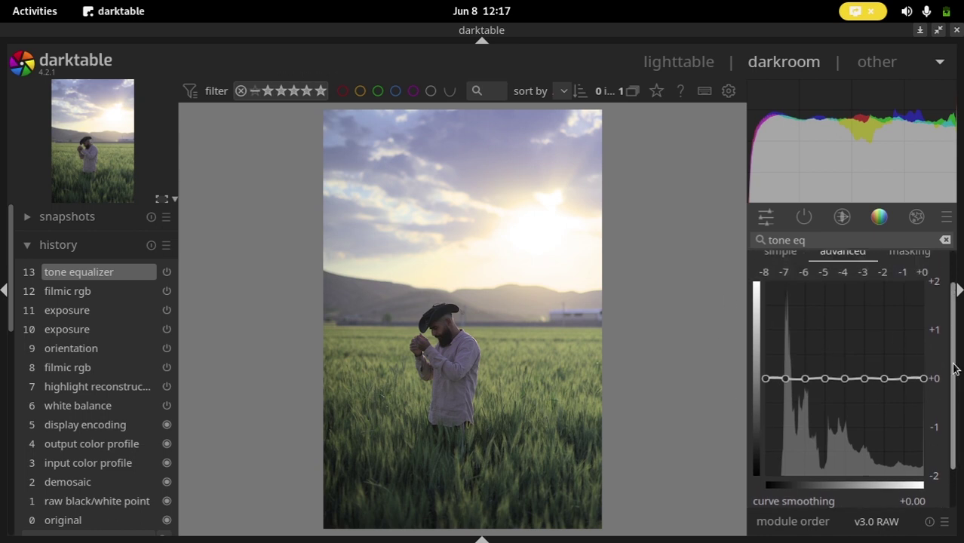
drag(919, 367, 918, 453)
drag(871, 387, 881, 411)
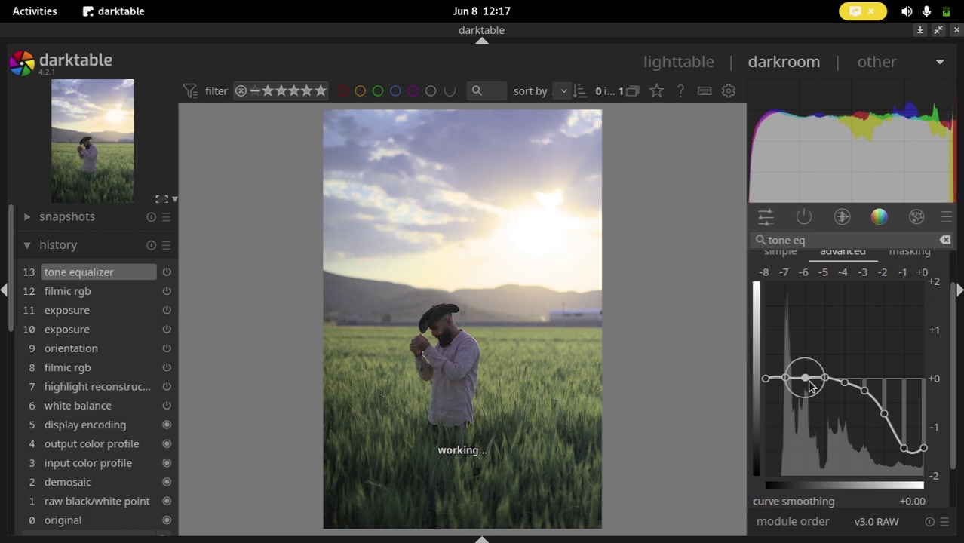
drag(809, 386, 808, 383)
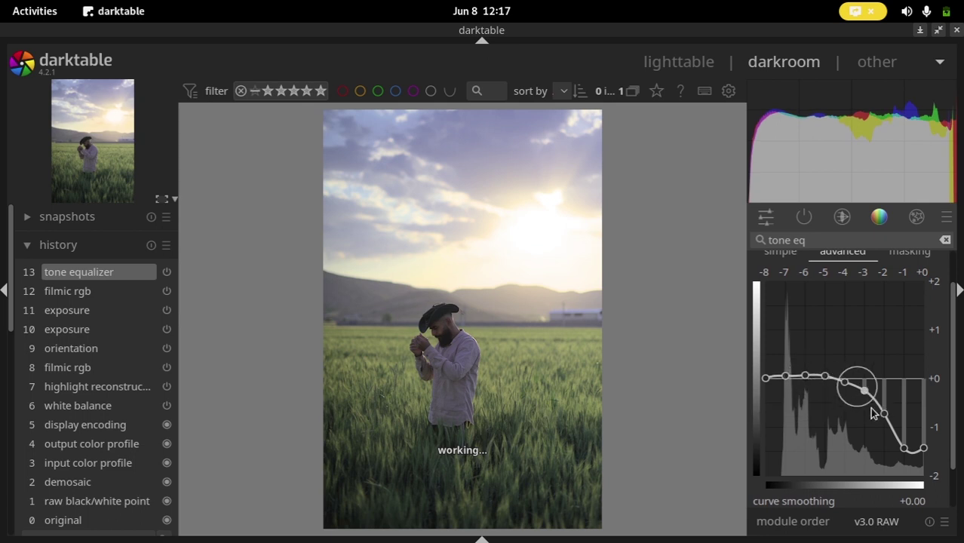
drag(884, 415, 884, 418)
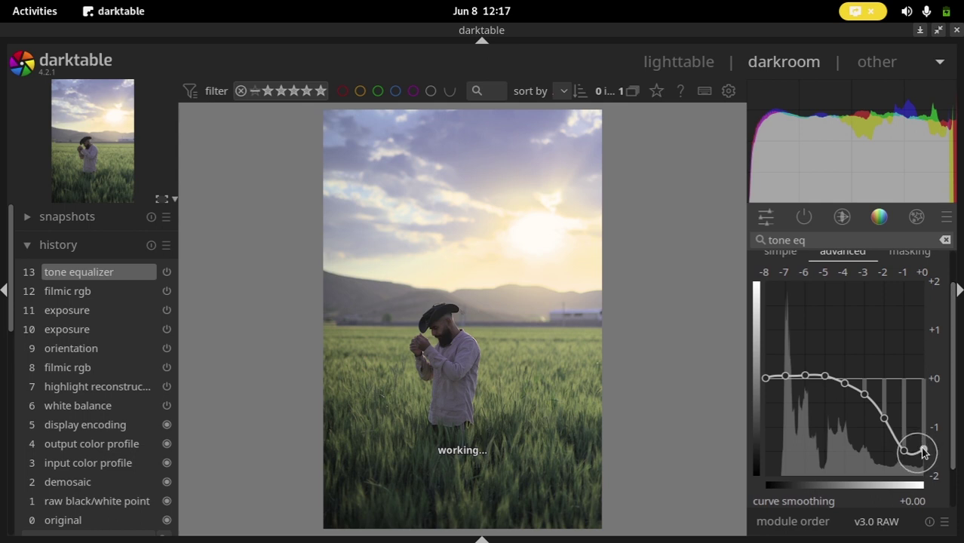
- Compare the photo with the tone equalizer switched off and on again
scroll(954, 338, up, 1)
scroll(955, 338, down, 1)
scroll(954, 338, up, 1)
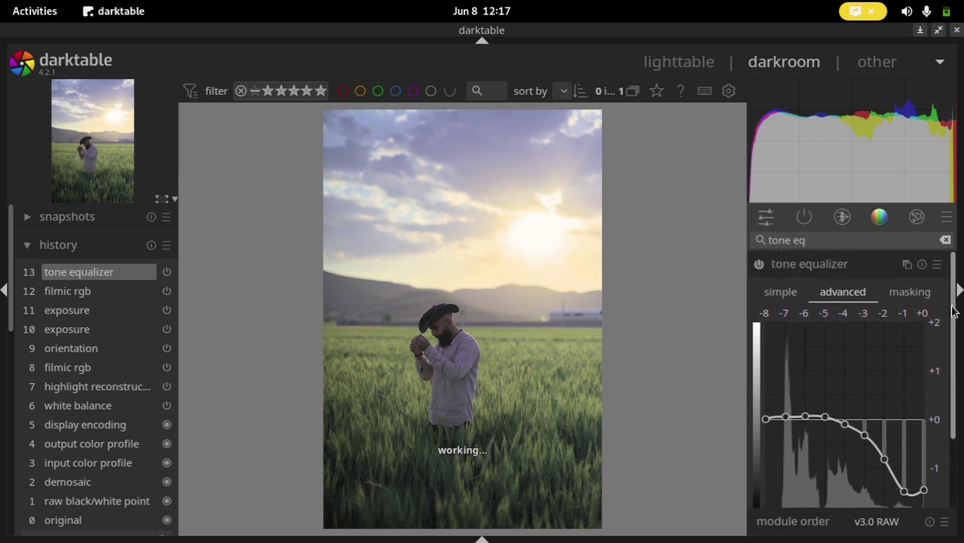
click(759, 265)
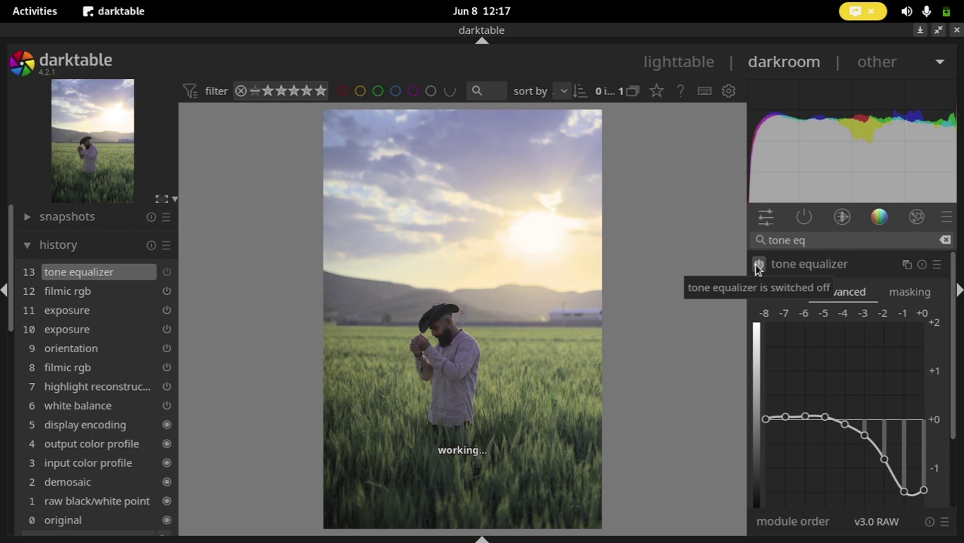
click(758, 267)
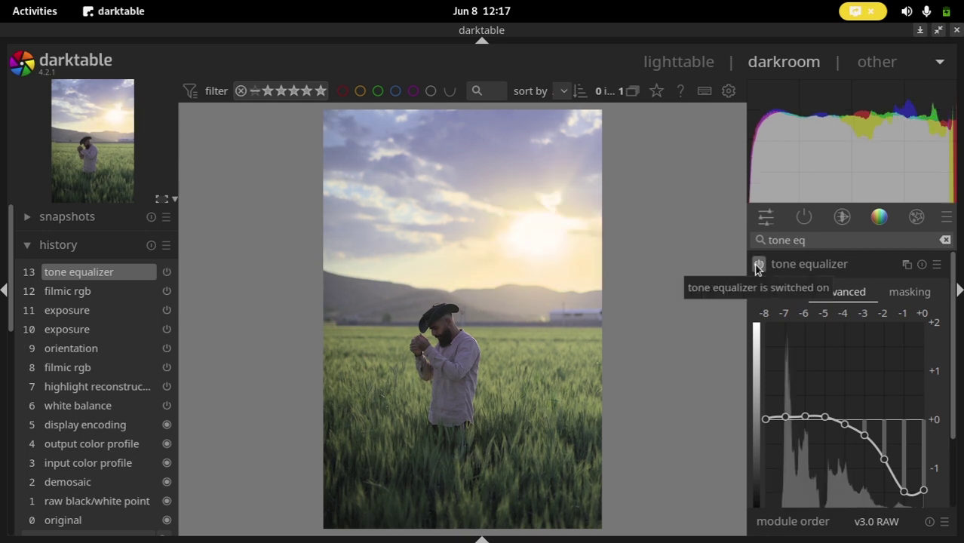
- Find the tone curve module and enable it for the photo
drag(816, 242, 738, 238)
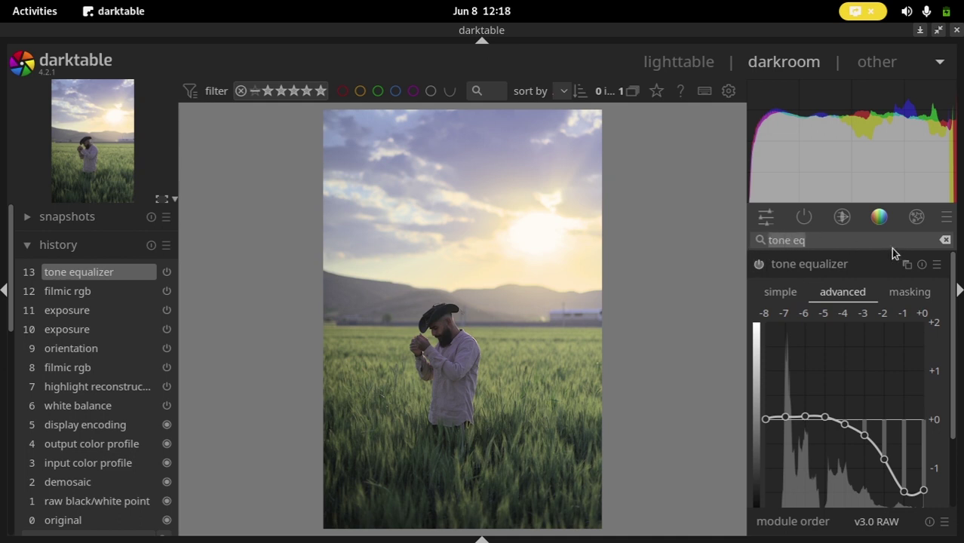
text(to)
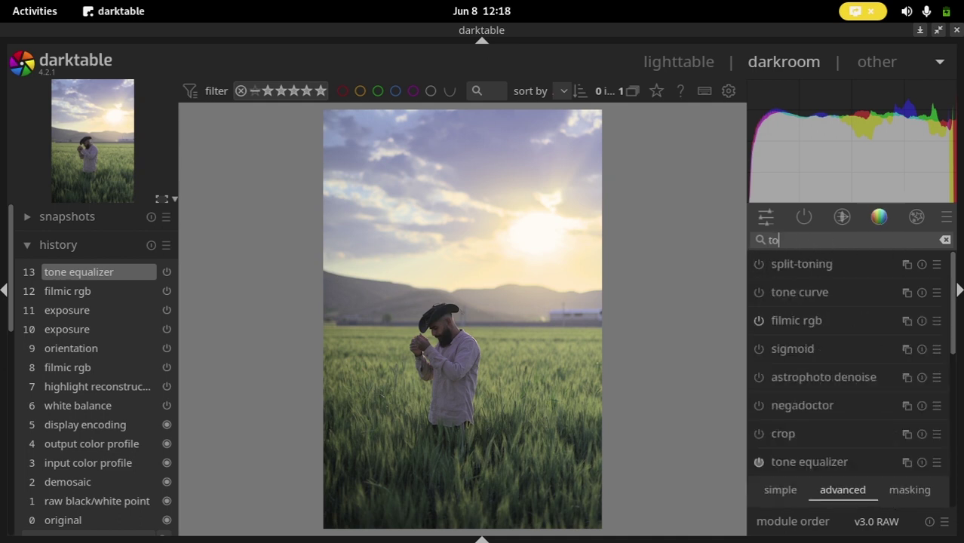
text(ne c)
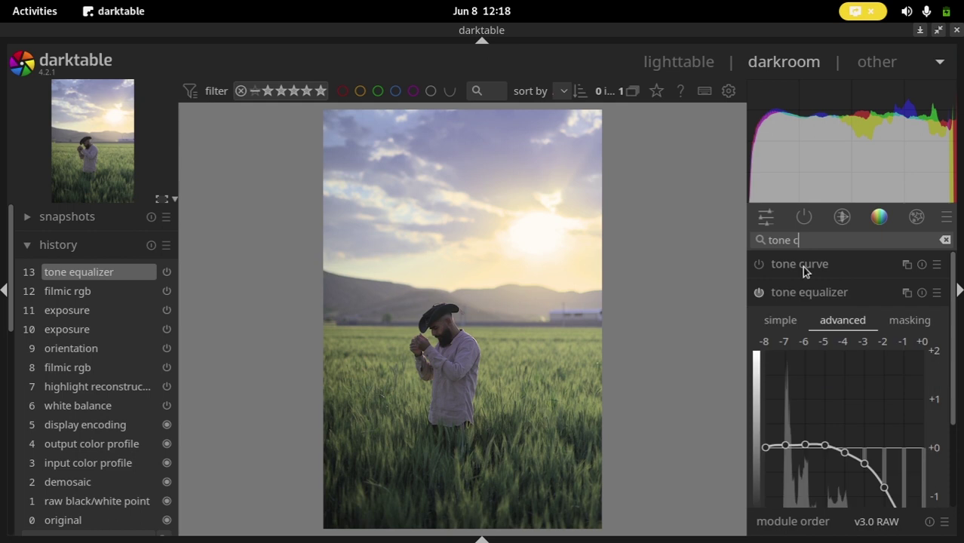
click(805, 264)
click(759, 264)
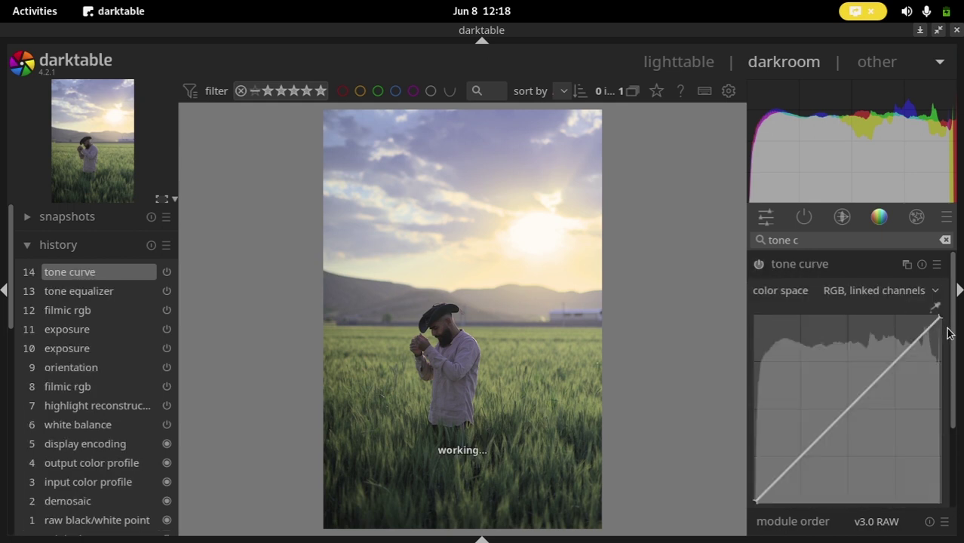
- Set the tone curve's preserve colors option to none
scroll(955, 337, down, 1)
scroll(955, 337, down, 2)
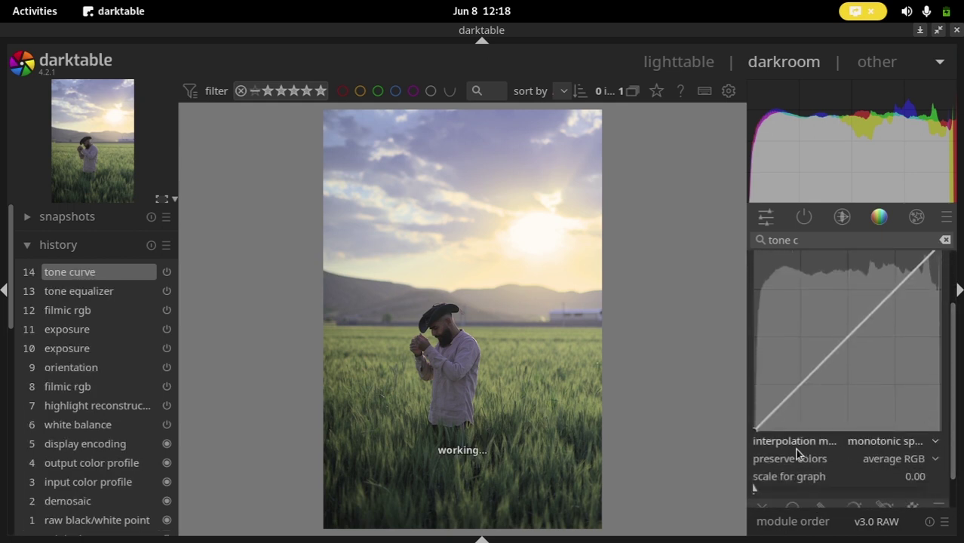
click(879, 460)
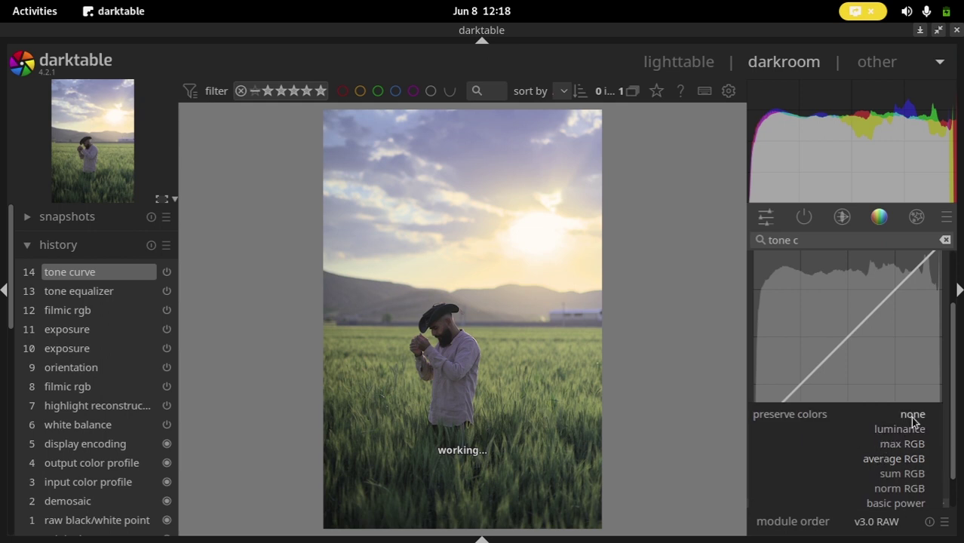
click(913, 414)
scroll(955, 377, up, 1)
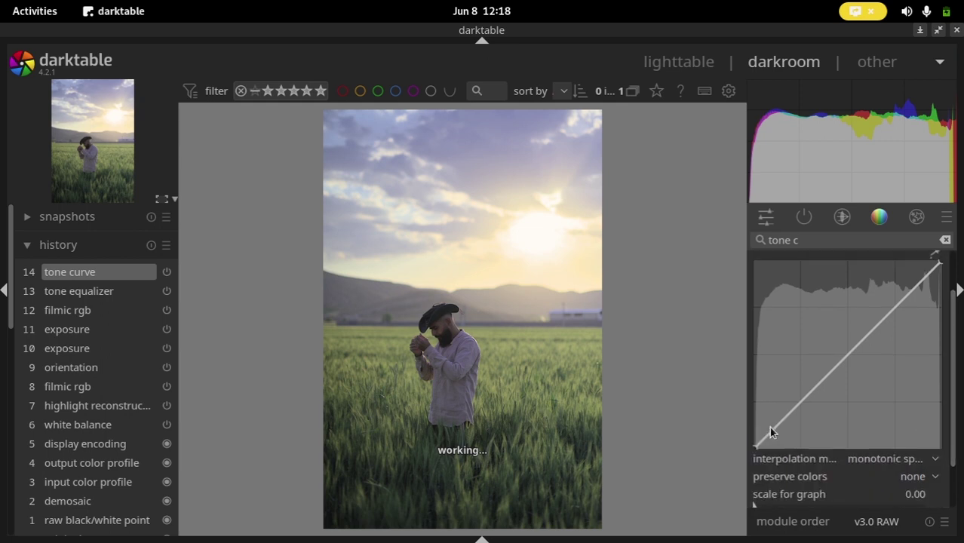
- Shape the tone curve: pull a node near the black end slightly down and lift a mid-tone node to 41.1 / 47.6
drag(768, 442, 765, 447)
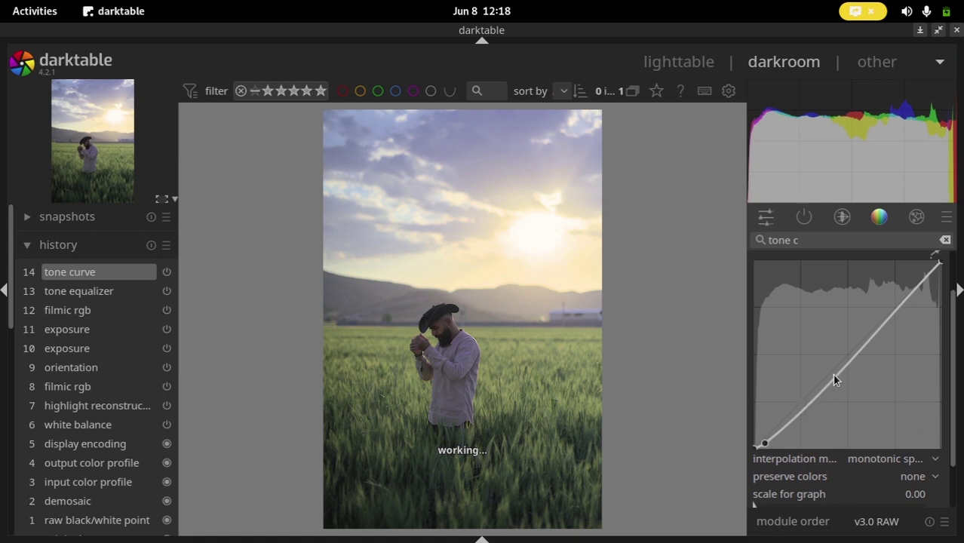
drag(829, 366, 832, 365)
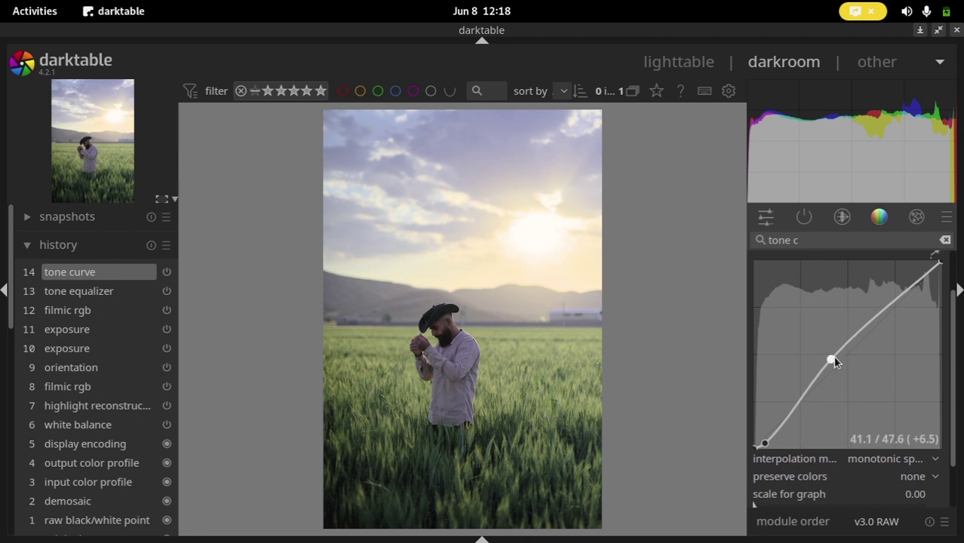
scroll(952, 362, up, 3)
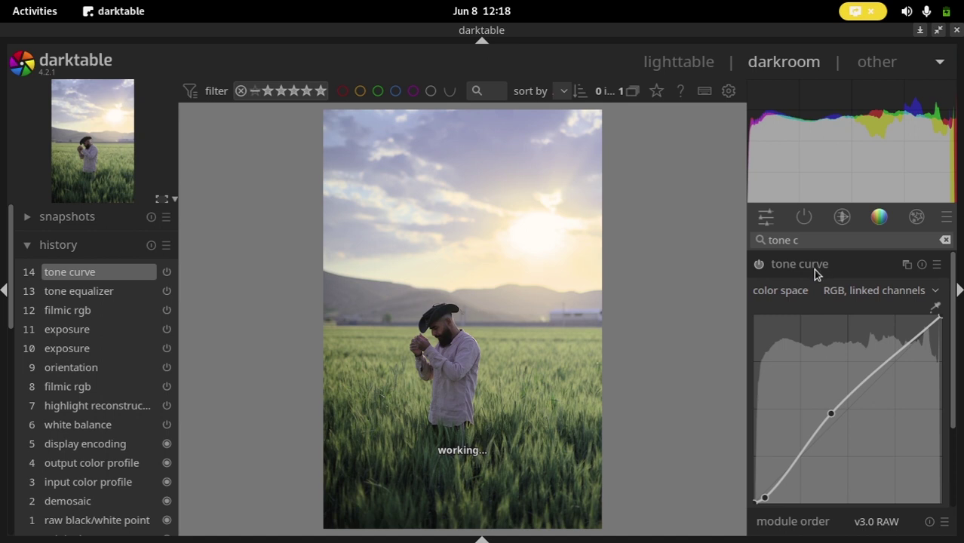
click(814, 268)
- Find the local contrast module and enable it for the photo
drag(812, 240, 743, 233)
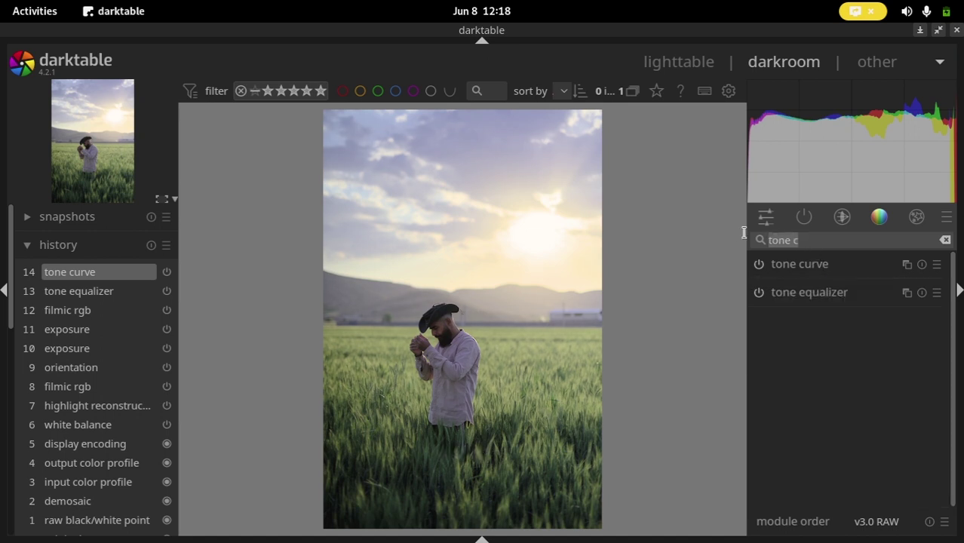
key(BackSpace)
text(l)
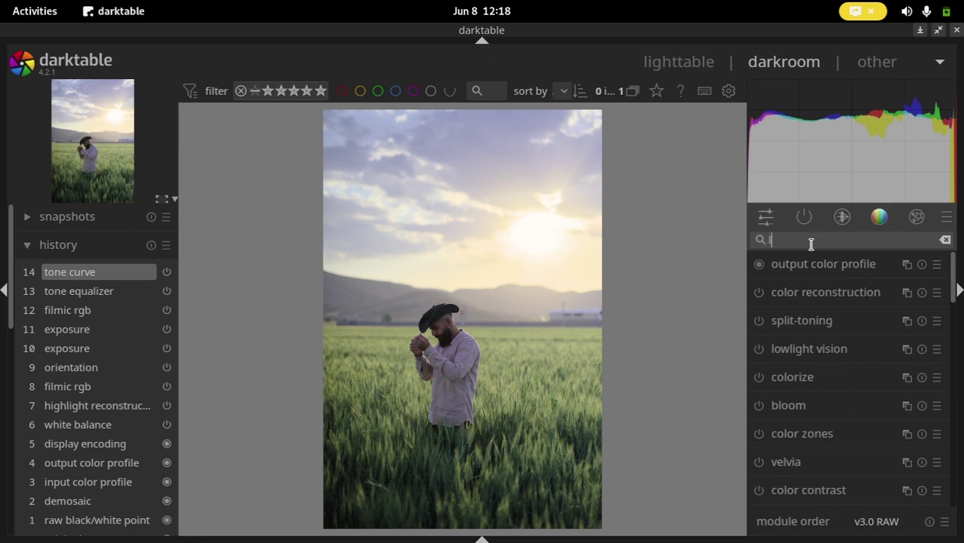
text(oca)
click(792, 264)
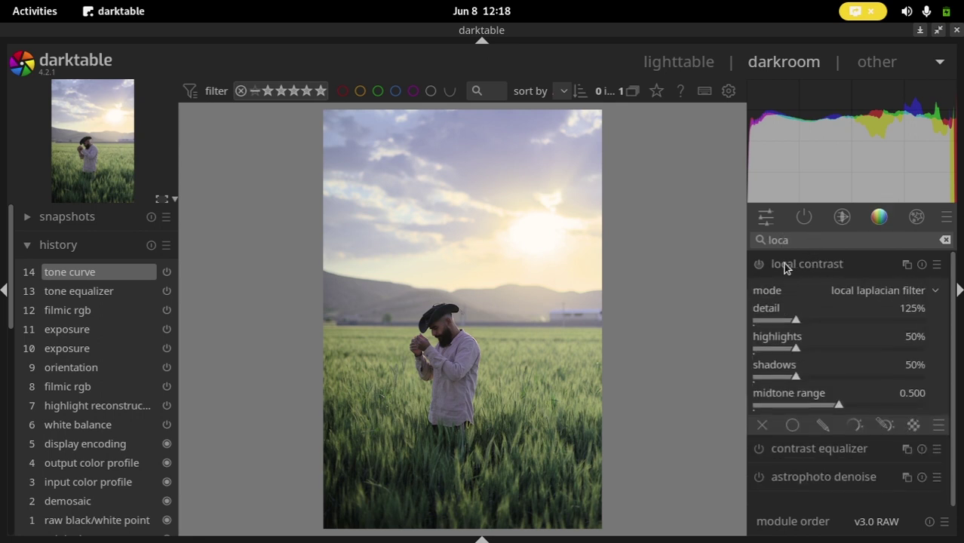
click(760, 264)
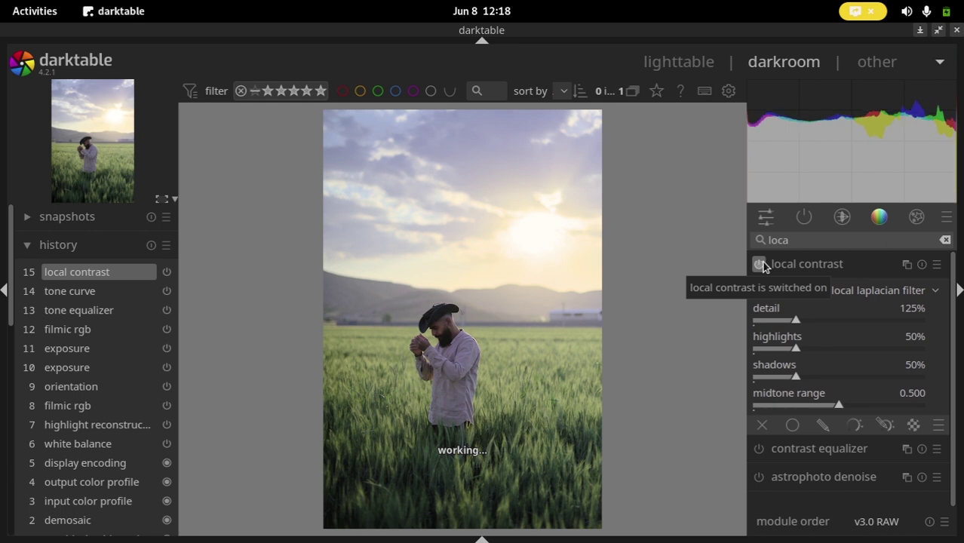
- Set local contrast's detail to 144% and blend it uniformly in lighten mode
click(804, 320)
scroll(802, 319, down, 4)
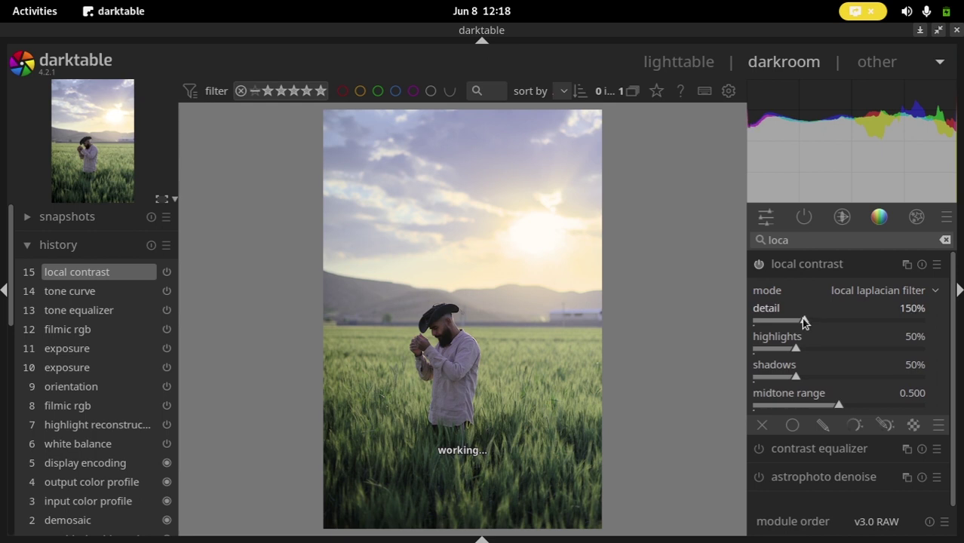
click(792, 426)
click(919, 450)
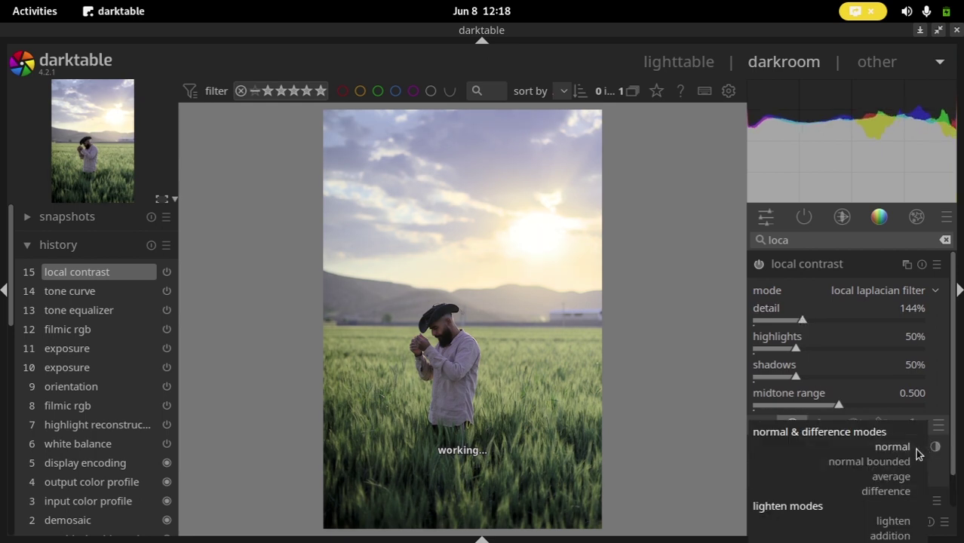
click(891, 522)
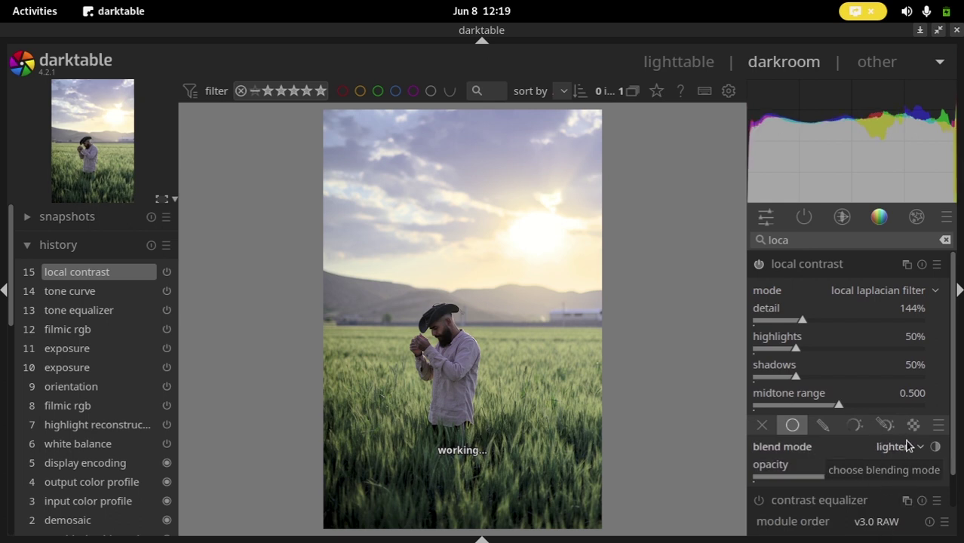
click(834, 265)
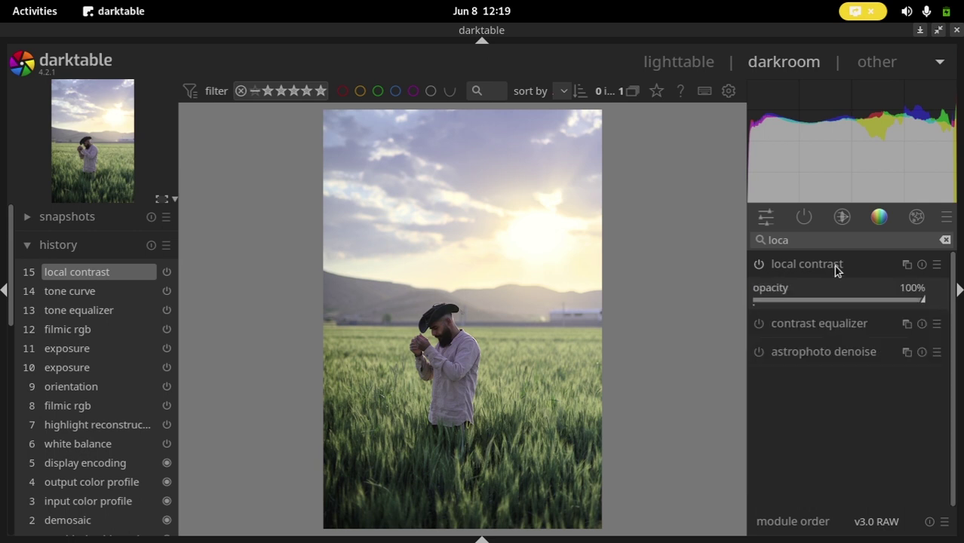
- Find the color balance rgb module and enable it for the photo
double_click(805, 240)
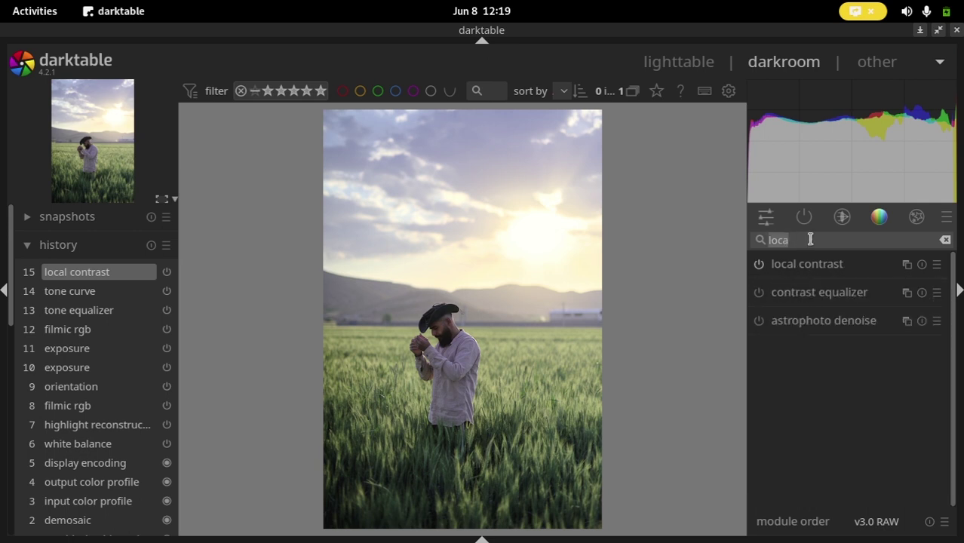
text(colo)
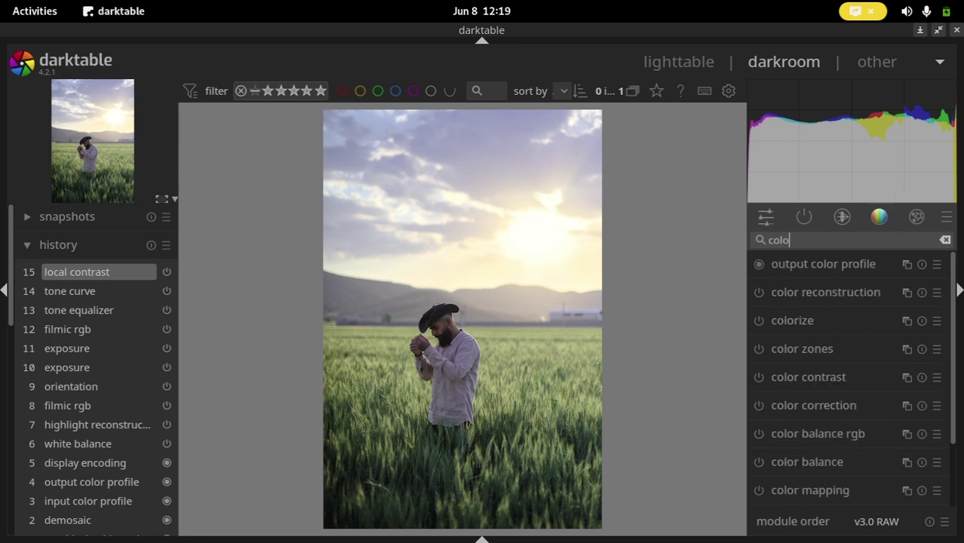
text(r ba)
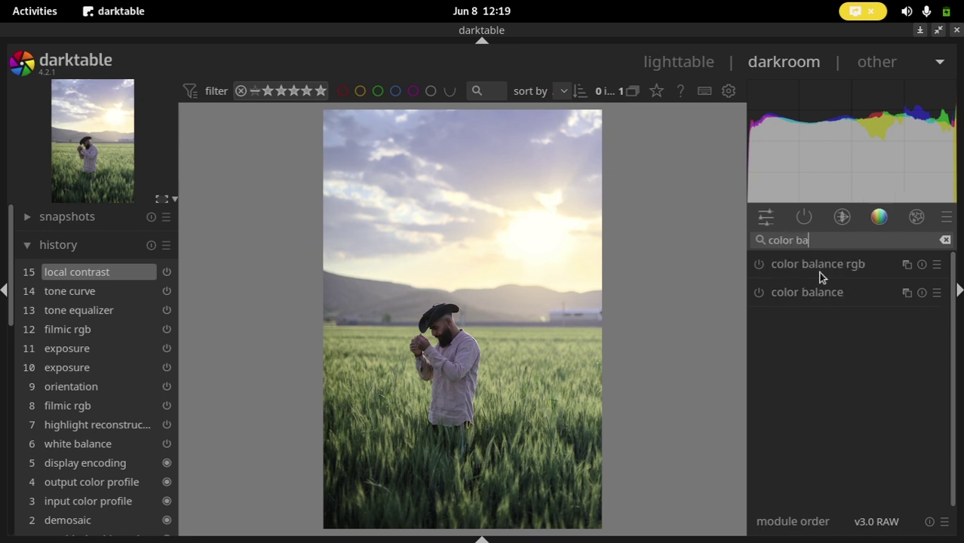
click(818, 272)
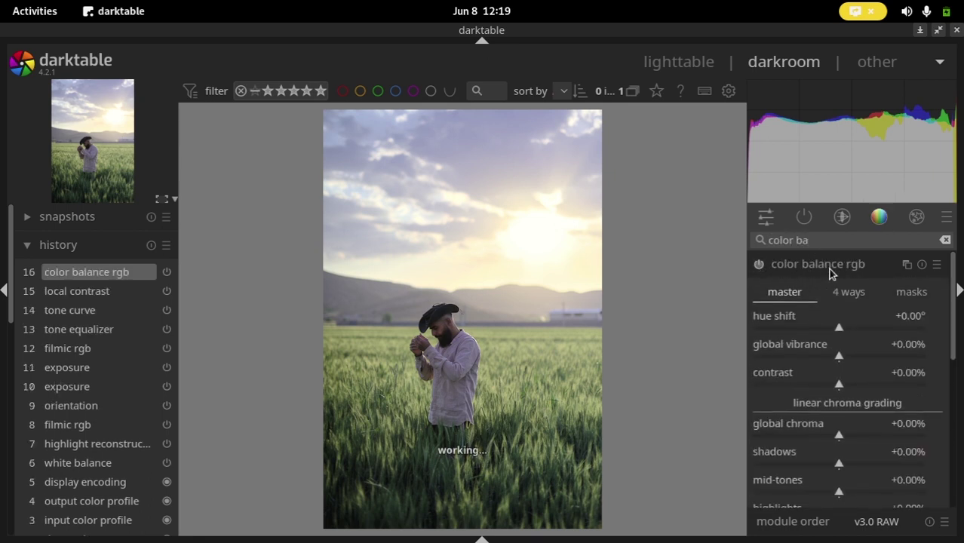
- Set the linear chroma grading to global chroma +9.17%, shadows +6.49% and mid-tones +9.01%
scroll(955, 285, down, 5)
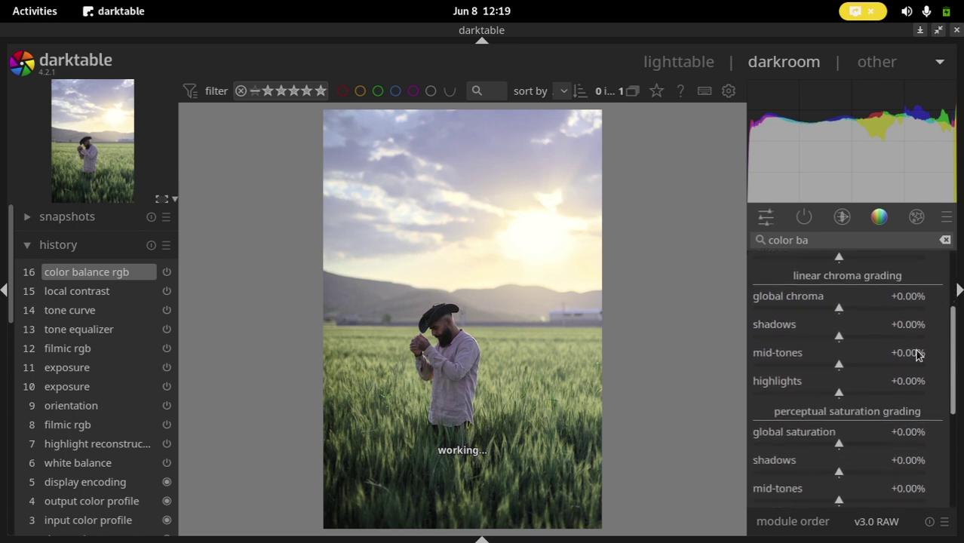
click(847, 310)
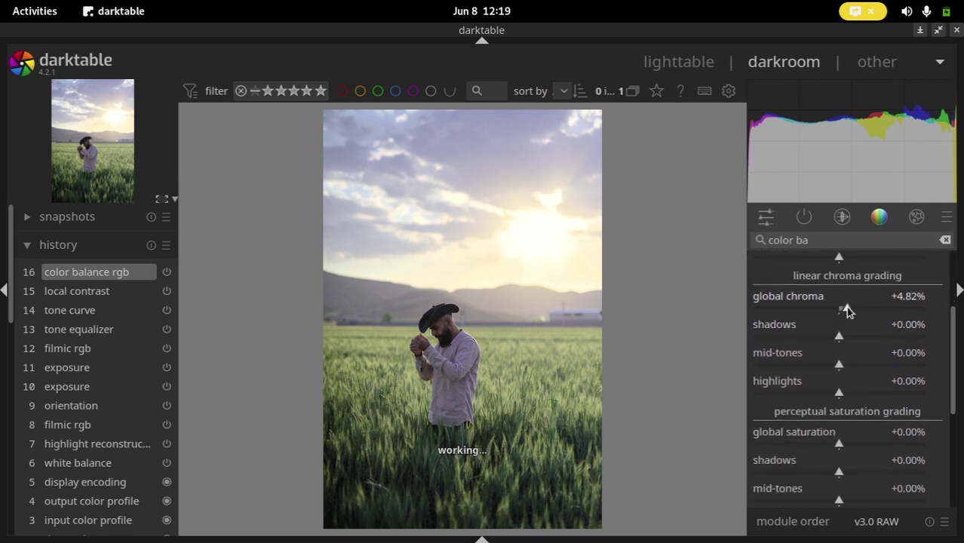
click(843, 335)
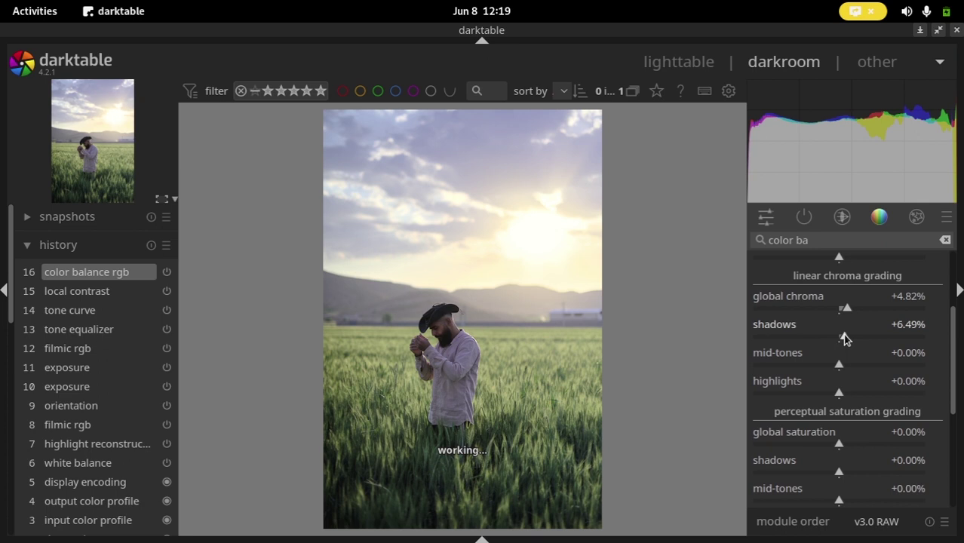
click(846, 365)
click(855, 308)
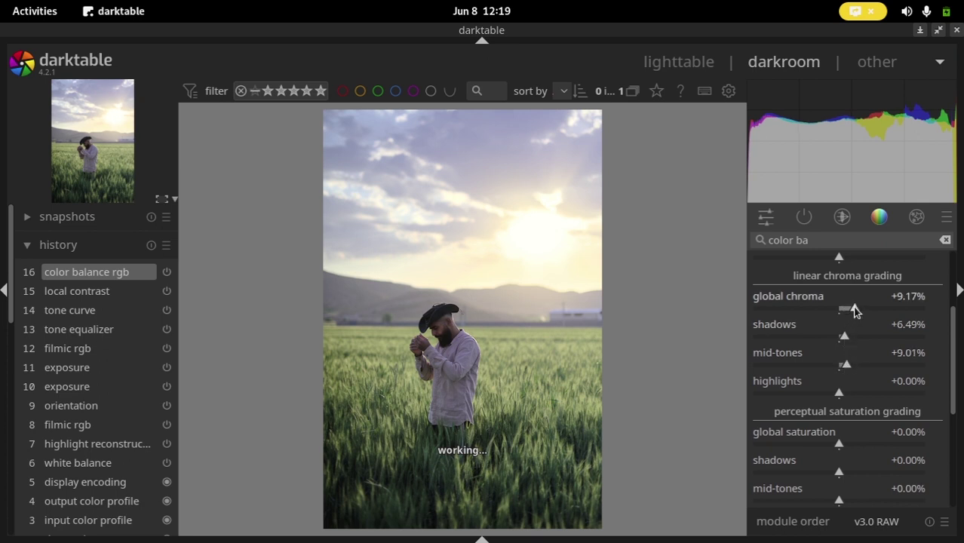
- Set the perceptual saturation grading to global saturation +22.75%, shadows +14.94% and mid-tones +11.37%
scroll(952, 365, down, 3)
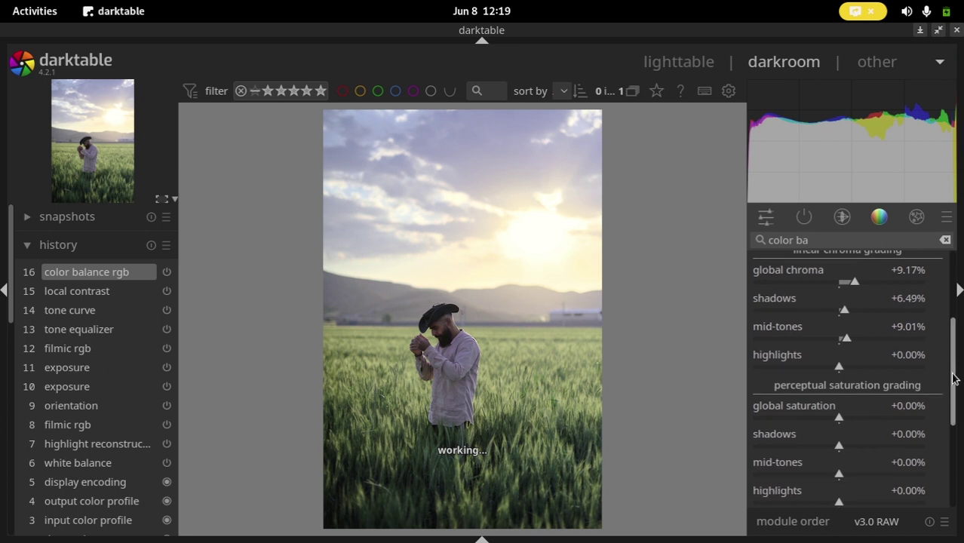
click(853, 390)
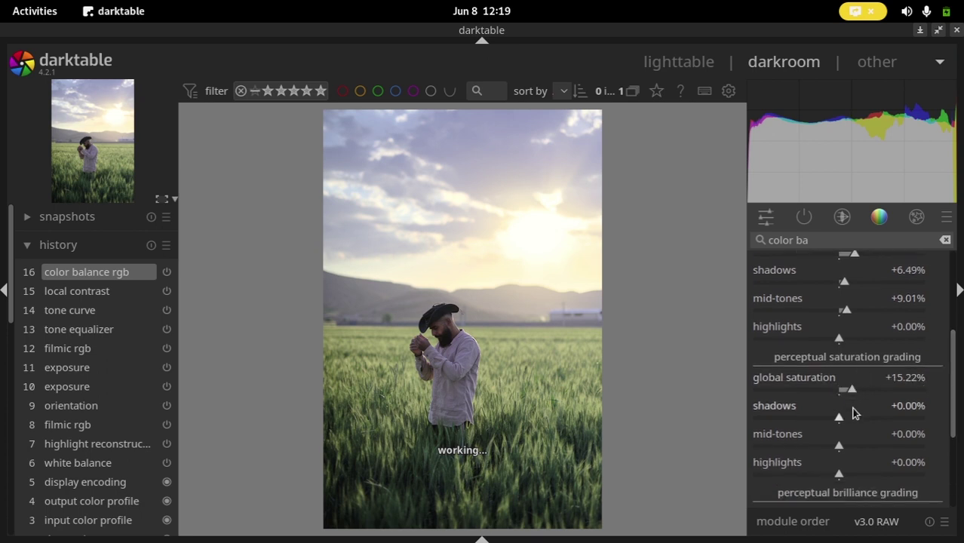
click(846, 417)
click(844, 417)
click(849, 446)
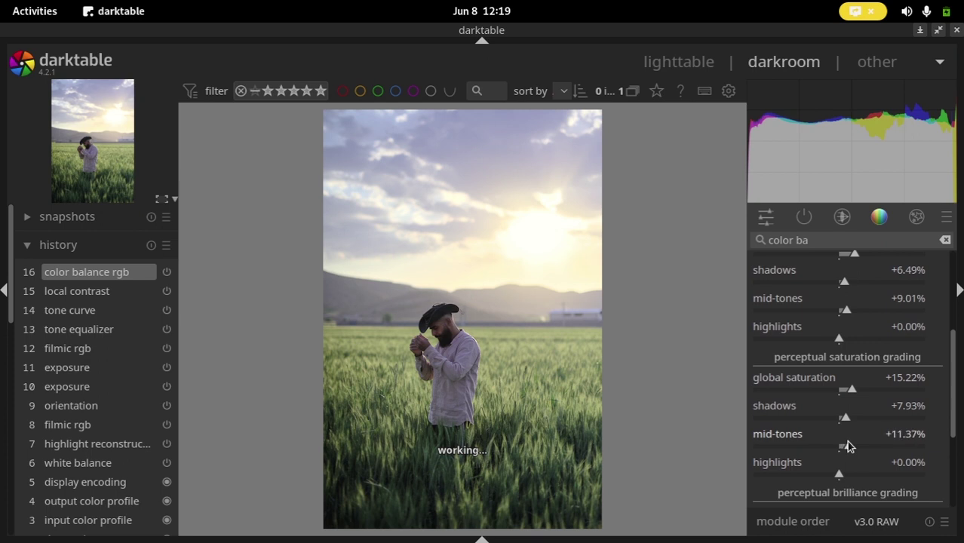
click(859, 390)
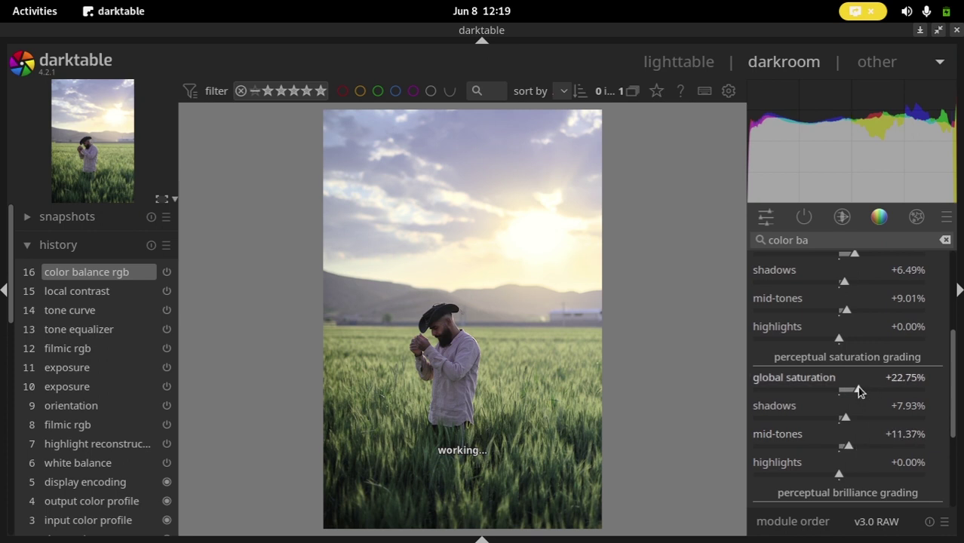
click(852, 418)
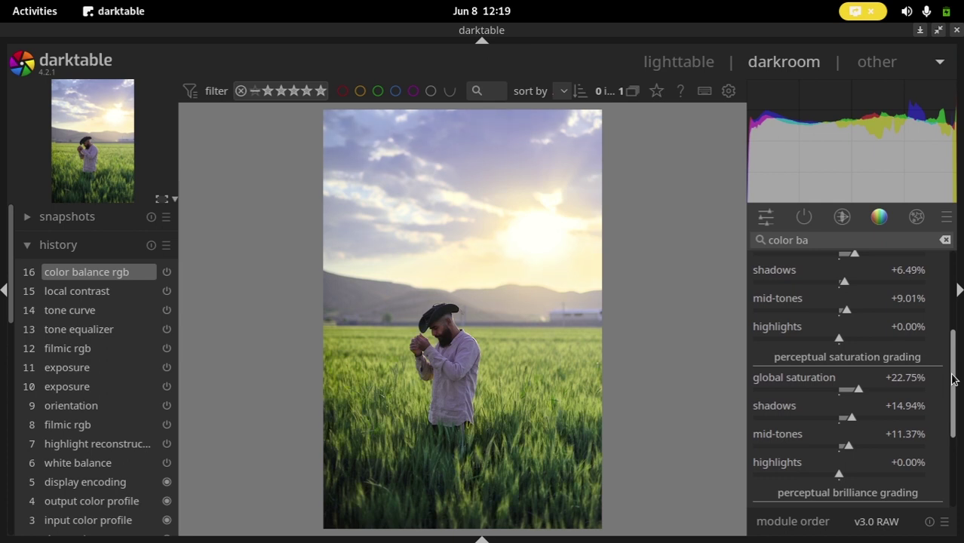
scroll(953, 380, up, 5)
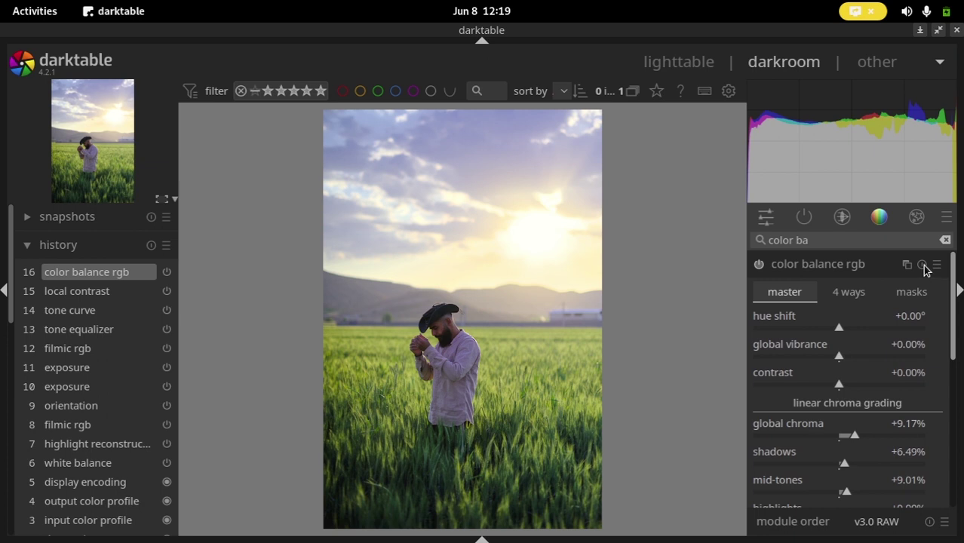
click(850, 267)
- Find the color calibration module and enable it for the photo
drag(809, 241, 793, 240)
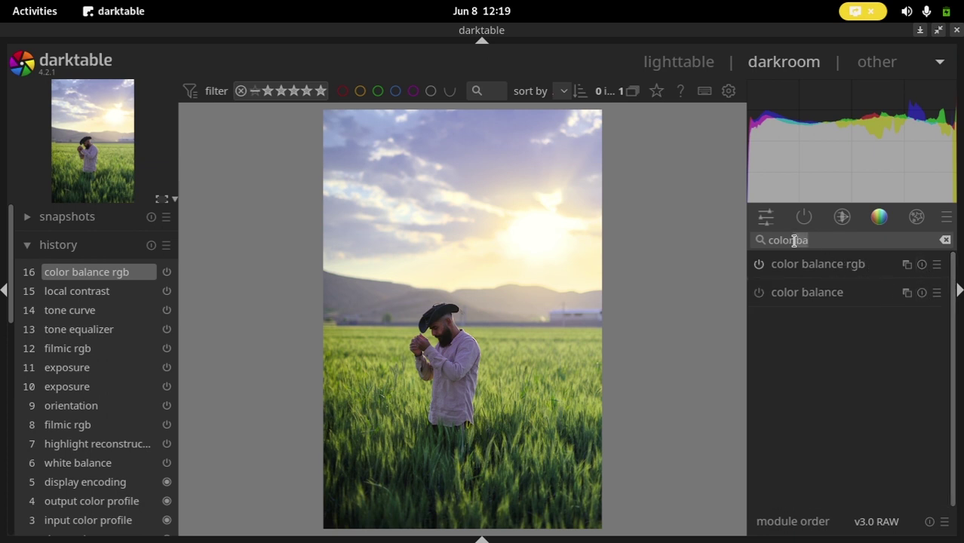
text(ca)
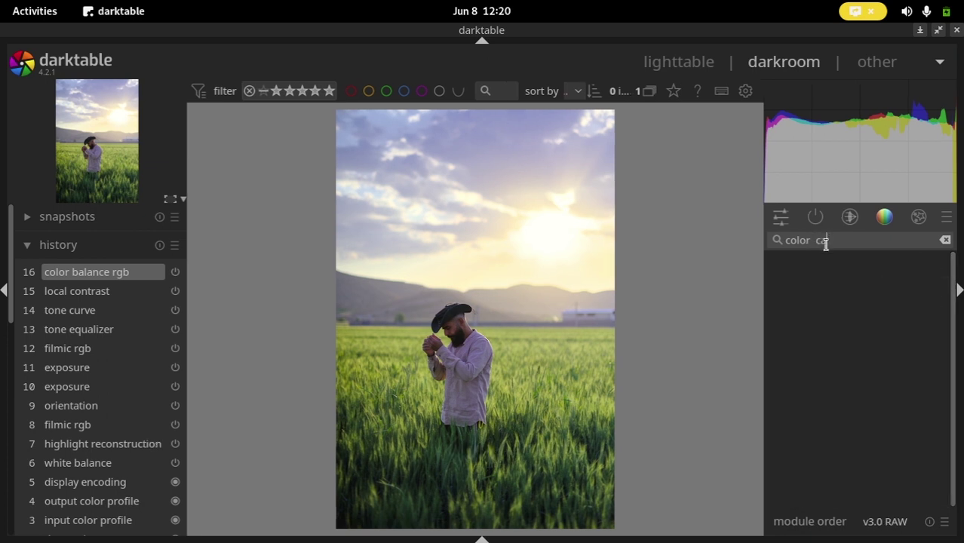
text(lib)
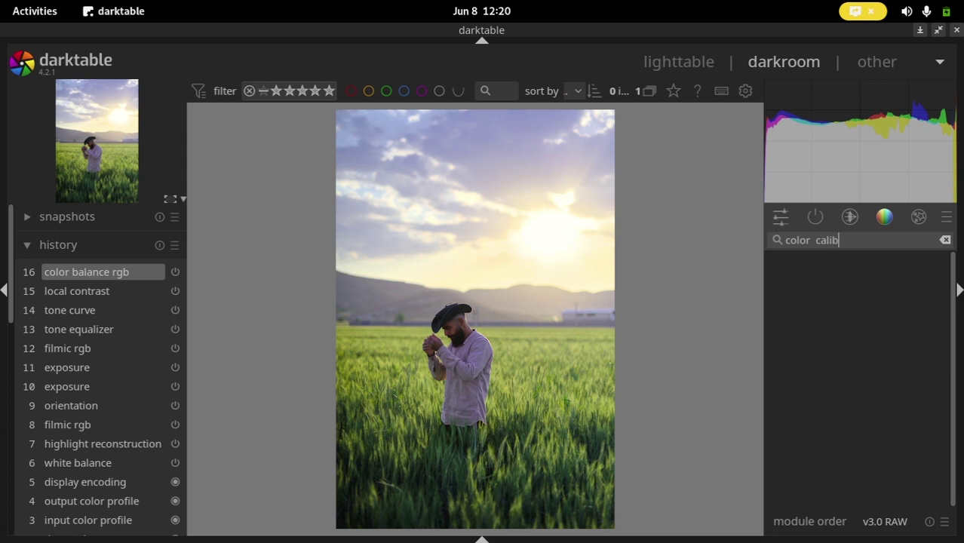
click(943, 242)
text(c)
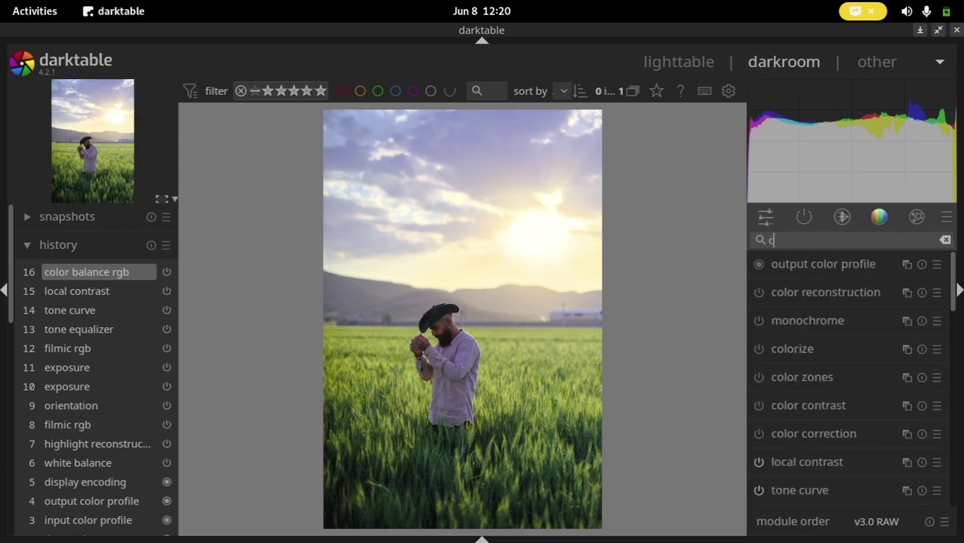
text(olor ca)
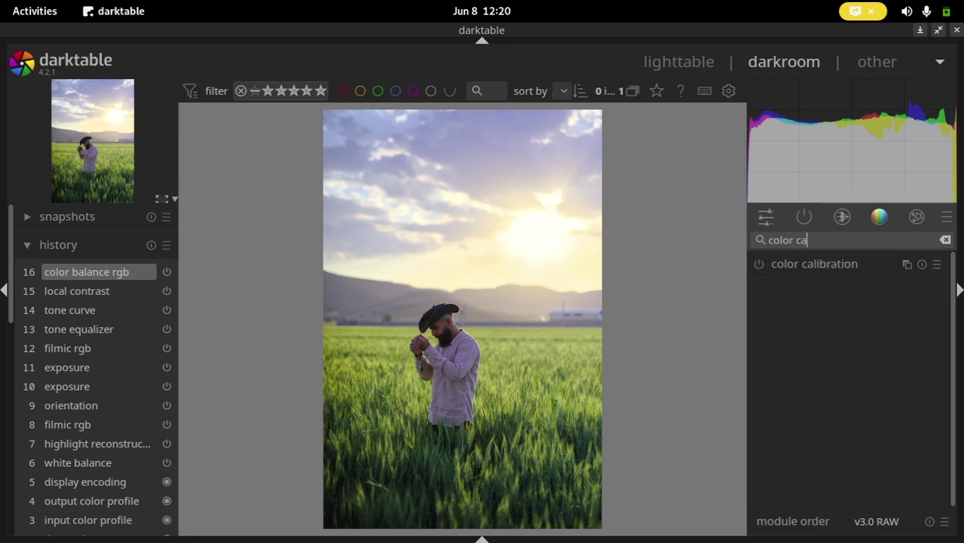
click(835, 264)
click(759, 264)
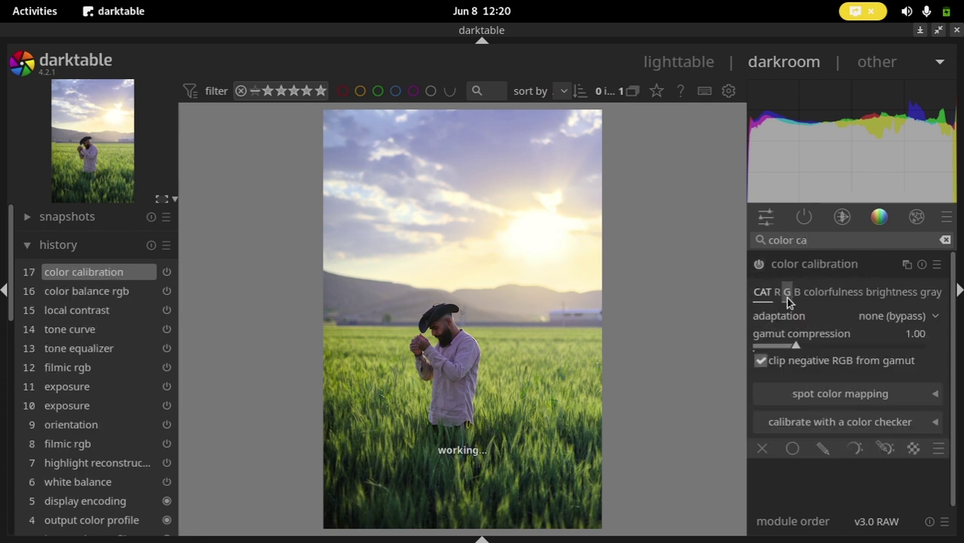
- Set input R of color calibration's B channel to about -0.039, leaving the R channel inputs as they are
click(777, 293)
click(797, 292)
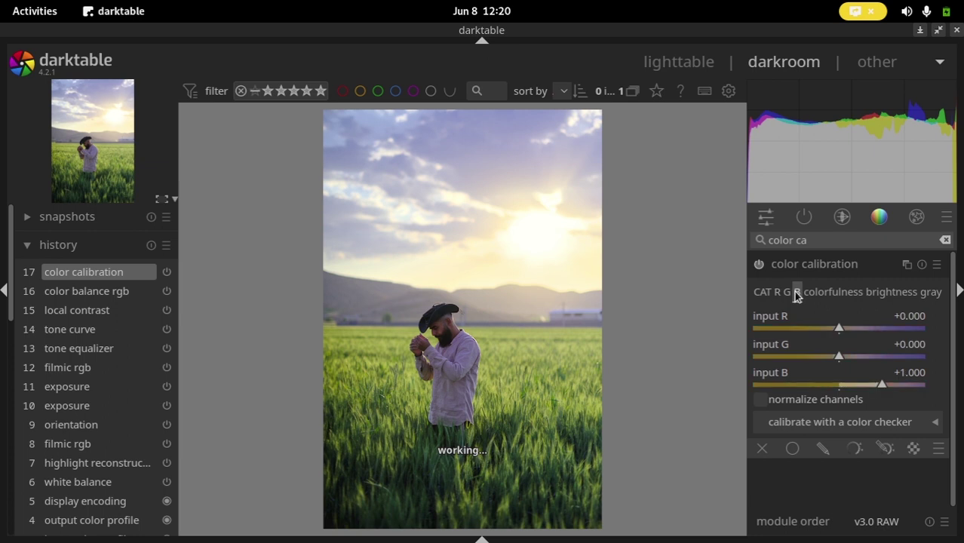
scroll(838, 332, down, 2)
scroll(839, 332, up, 1)
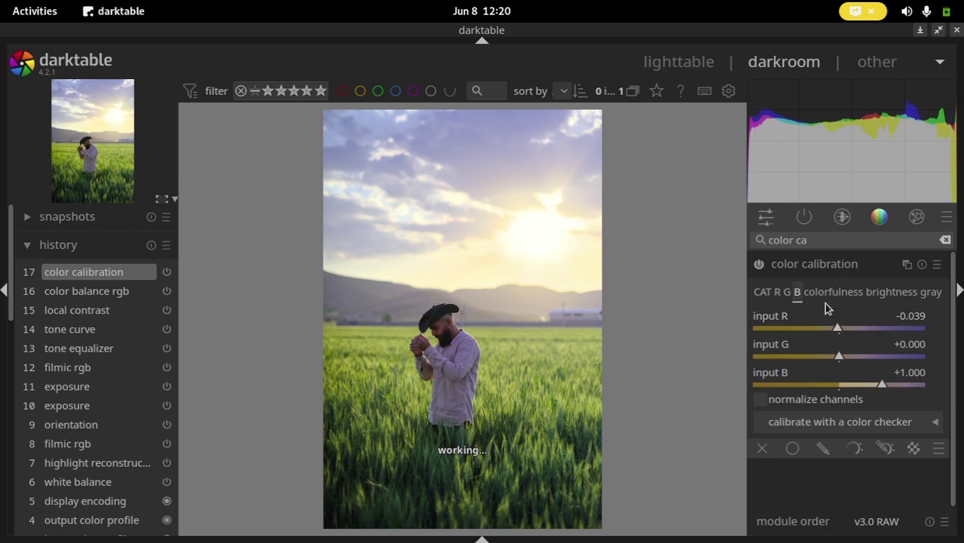
click(780, 293)
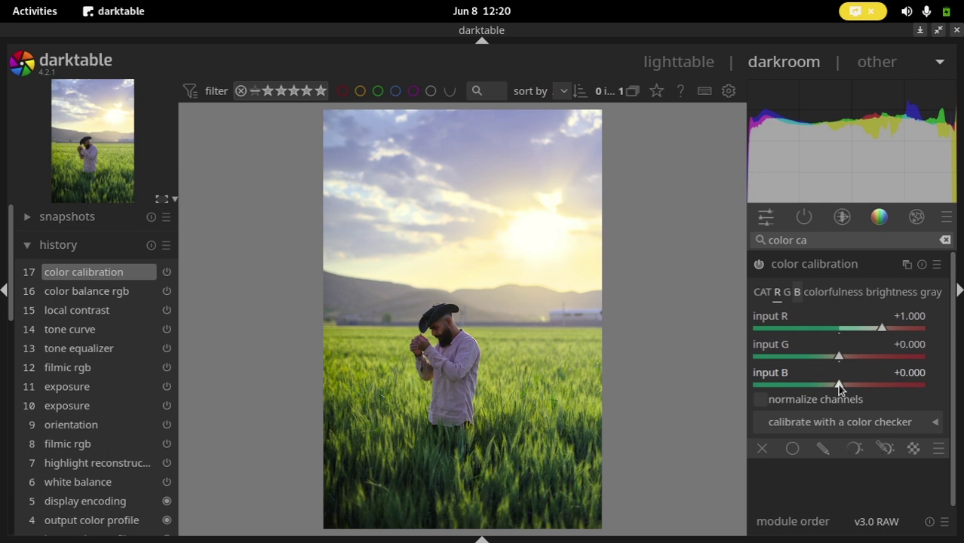
click(763, 267)
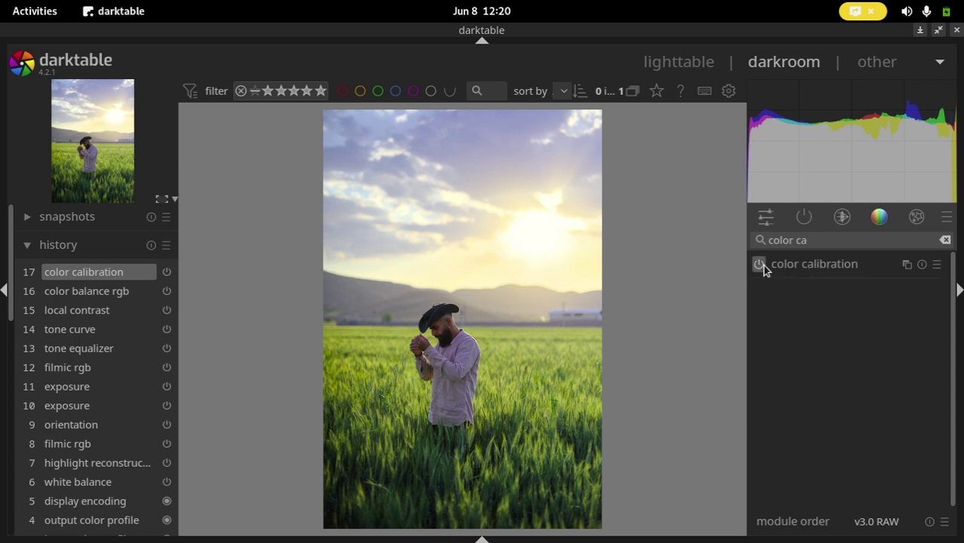
- Switch color calibration off and on to compare the photo with and without its effect
click(810, 263)
click(811, 263)
click(760, 265)
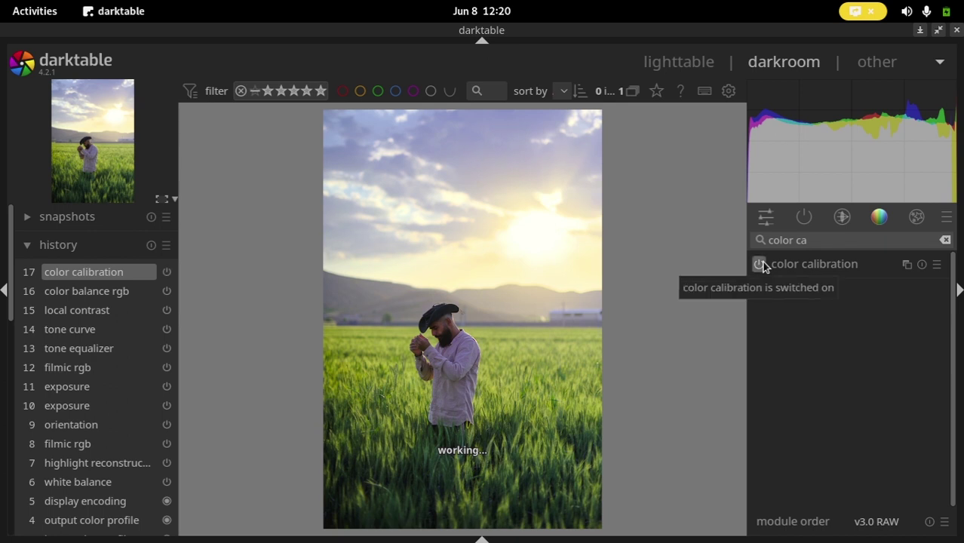
drag(816, 240, 758, 240)
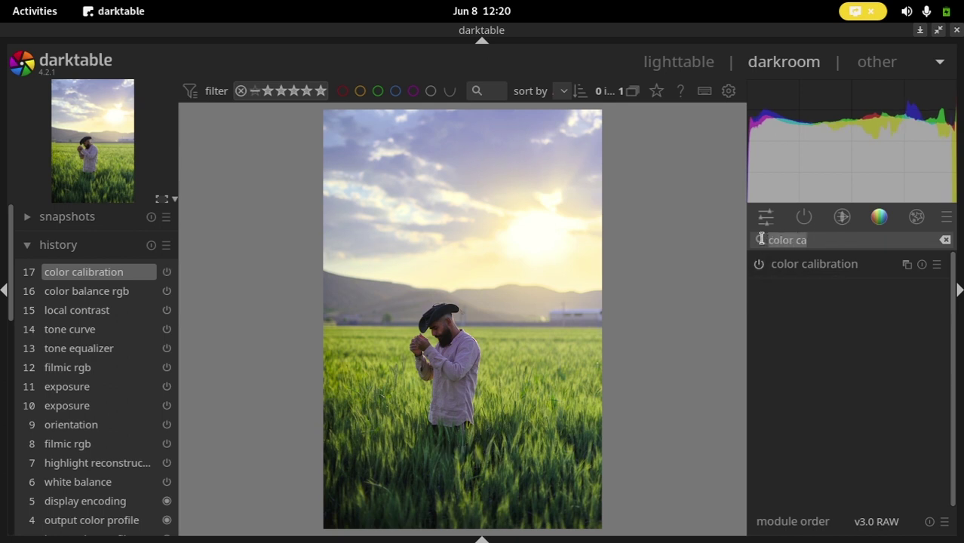
- Set input B of color calibration's R channel to -0.050 and collapse the module
click(803, 266)
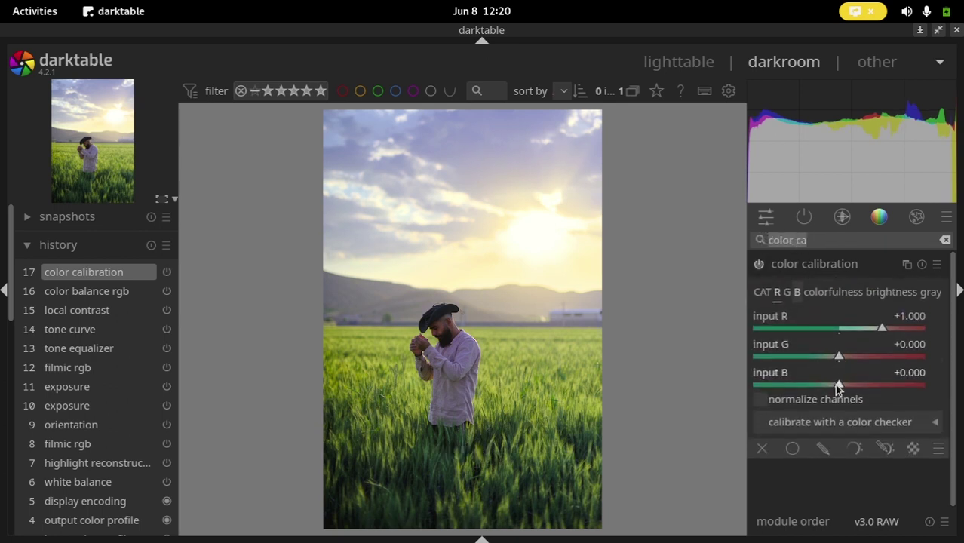
click(838, 387)
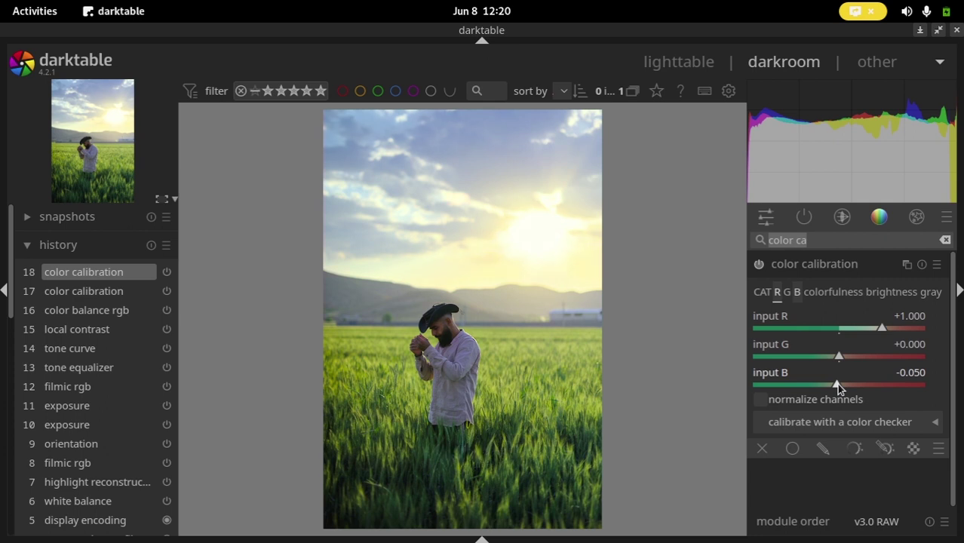
click(759, 264)
click(792, 266)
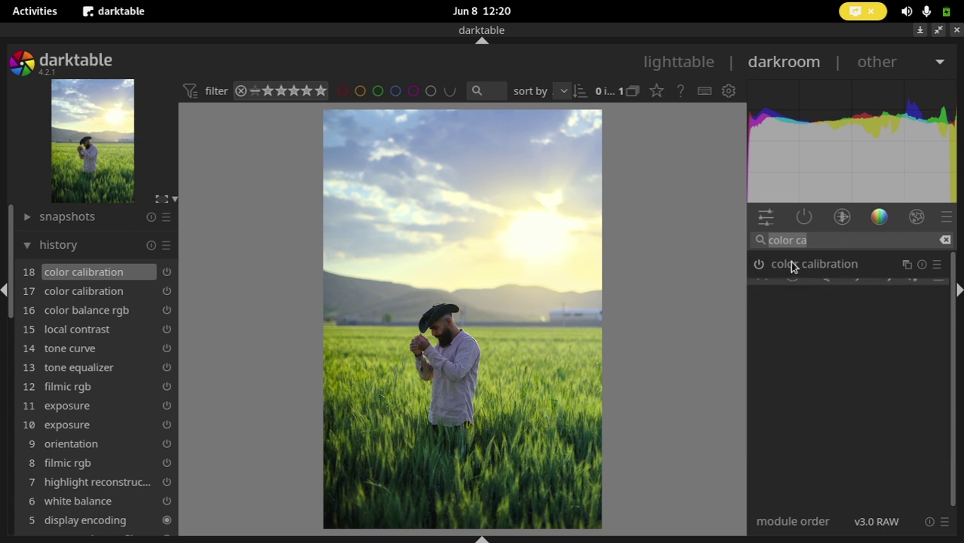
- Inspect the man's shoulder closely for fringing and find the chromatic aberrations module by searching for "chro"
click(817, 242)
triple_click(818, 241)
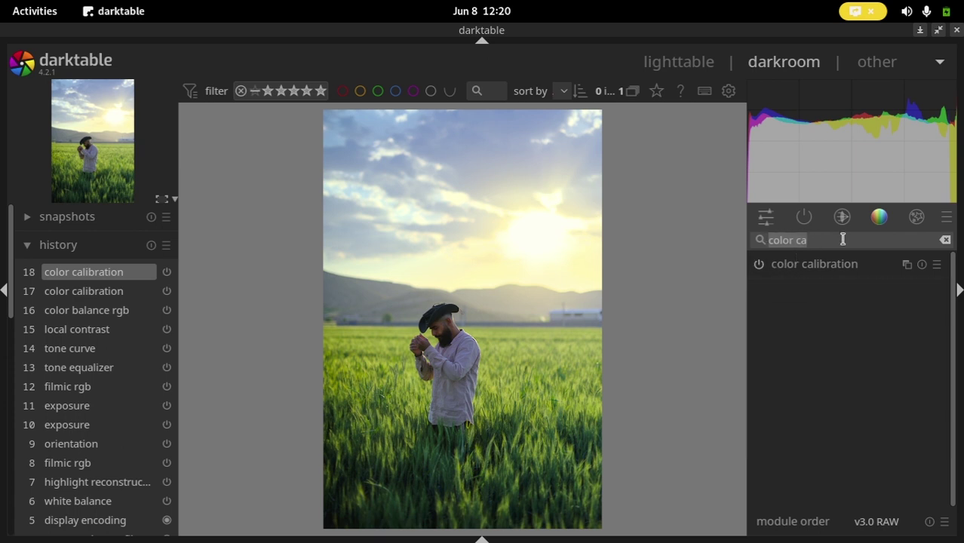
text(ch)
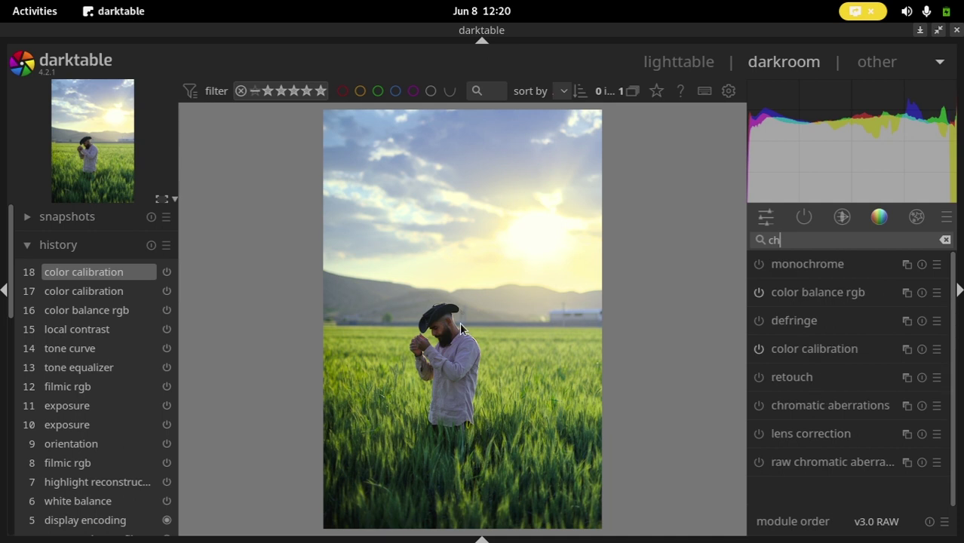
scroll(467, 329, up, 4)
scroll(467, 336, up, 3)
drag(479, 420, 525, 271)
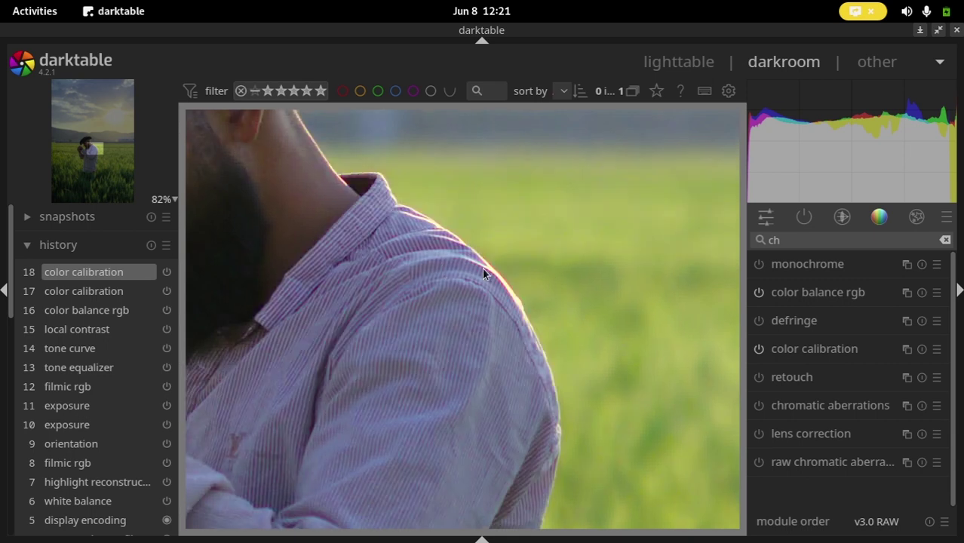
click(784, 241)
text(ro)
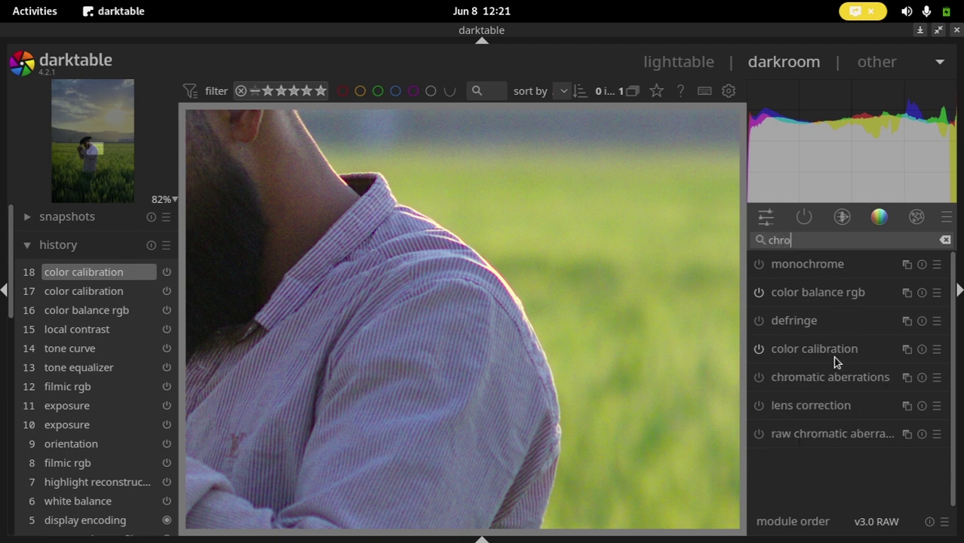
click(821, 379)
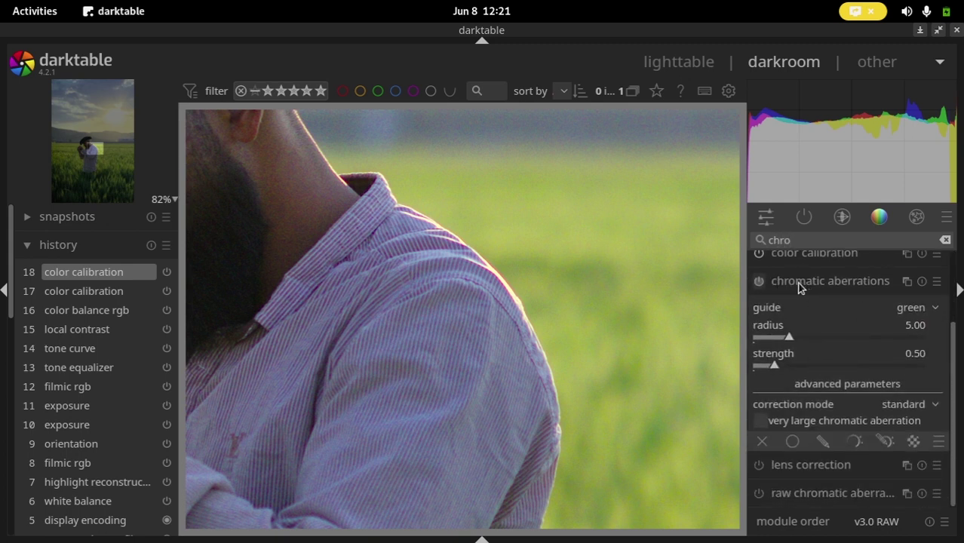
- Enable the chromatic aberrations correction and compare the shirt's edges with and without it
click(759, 282)
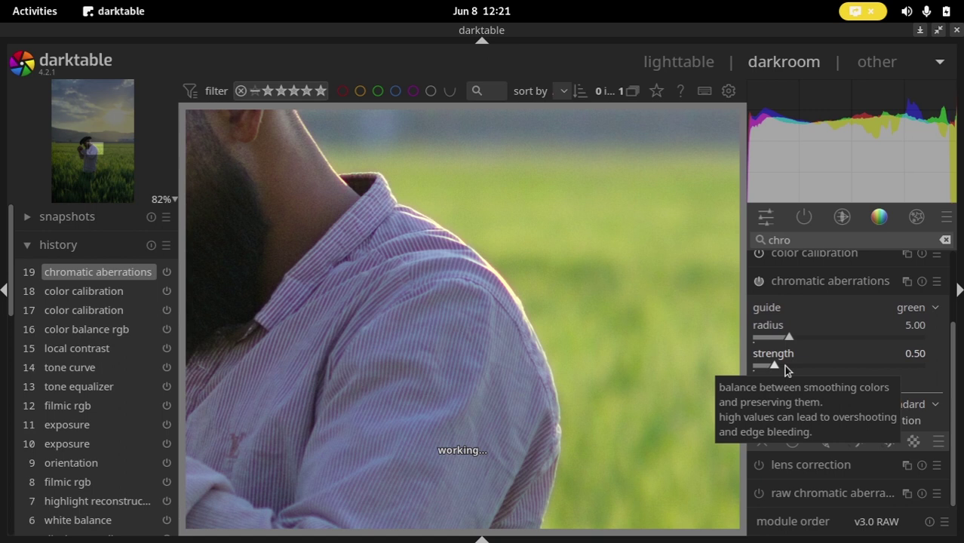
click(760, 283)
click(760, 280)
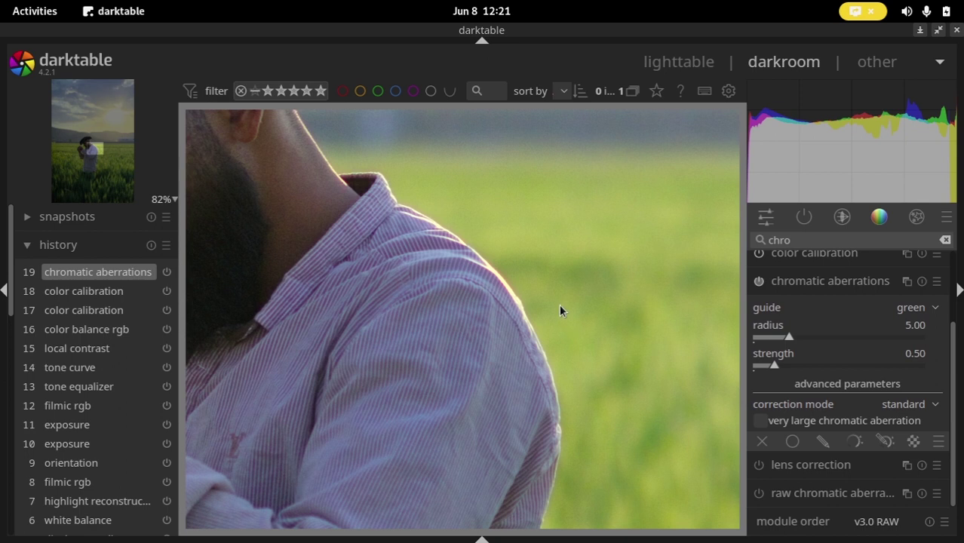
scroll(559, 306, down, 3)
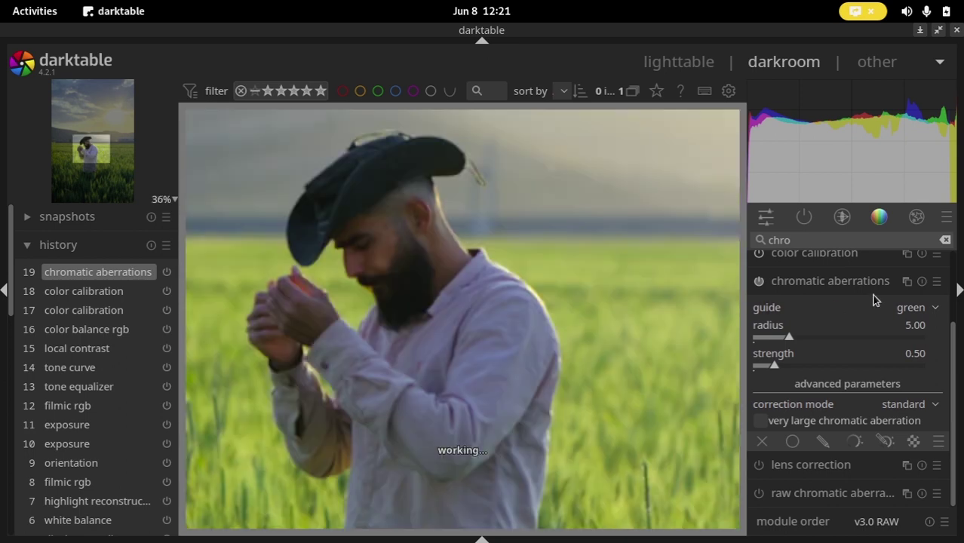
click(815, 283)
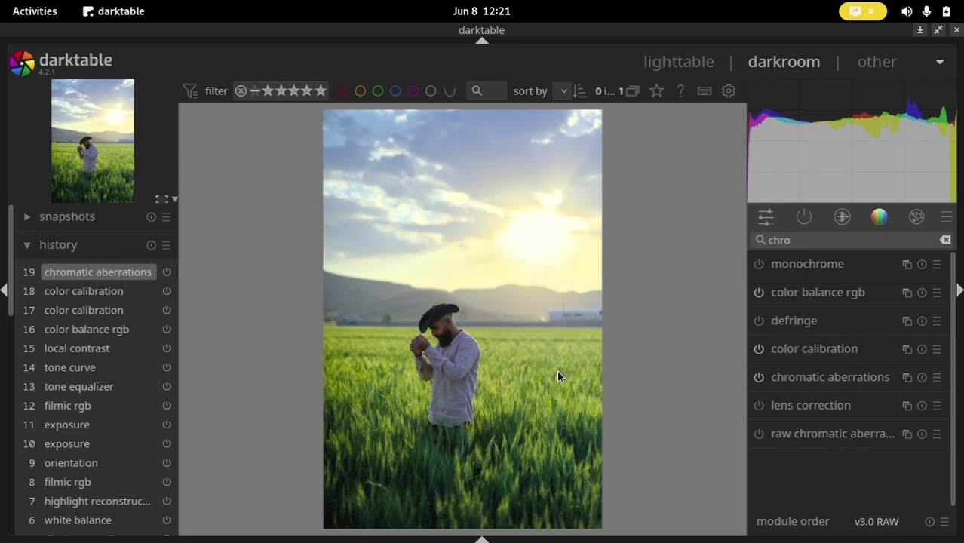
- Take a snapshot of the finished edit and return the history to an early state before the exposure edits
click(86, 217)
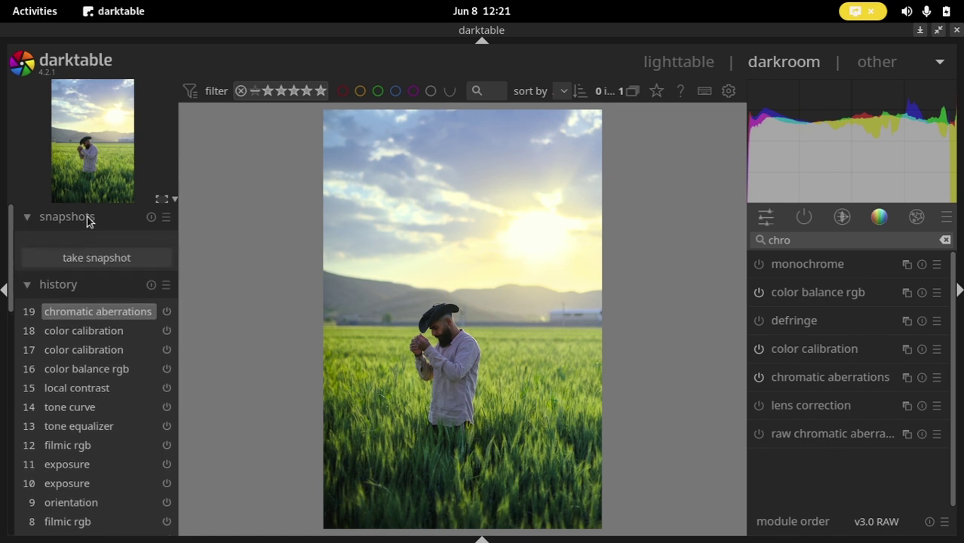
click(116, 258)
drag(10, 243, 25, 301)
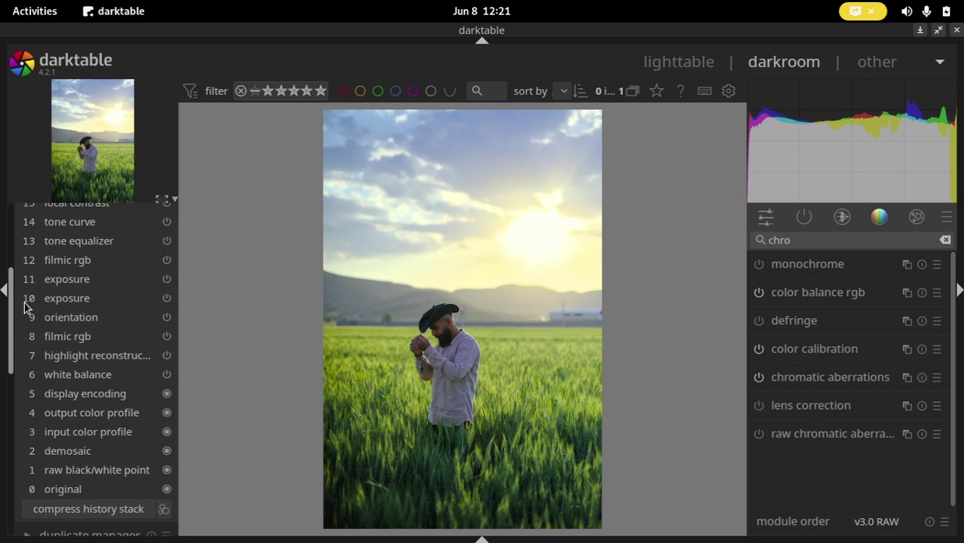
click(88, 361)
drag(8, 343, 2, 252)
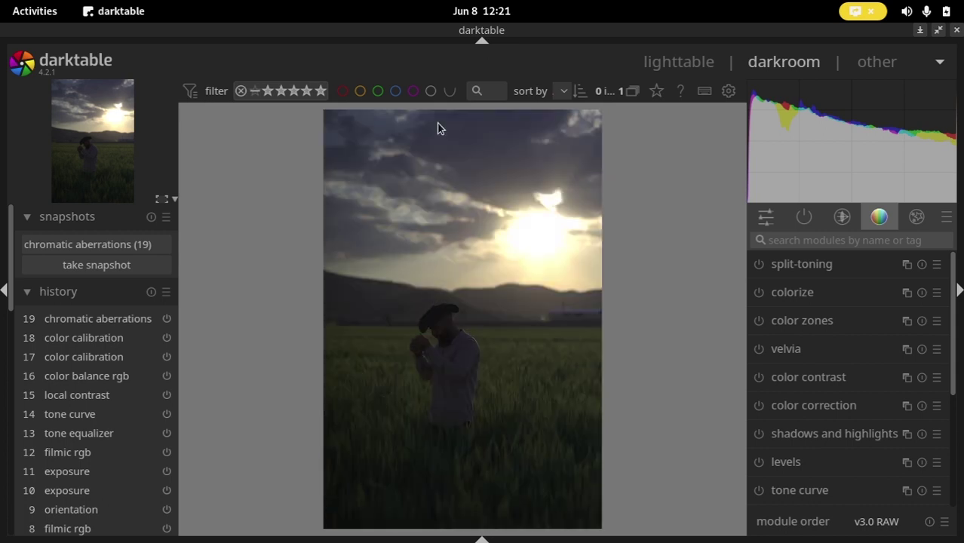
- Compare the unedited photo with the saved snapshot and restore the history to the chromatic aberrations entry
click(121, 243)
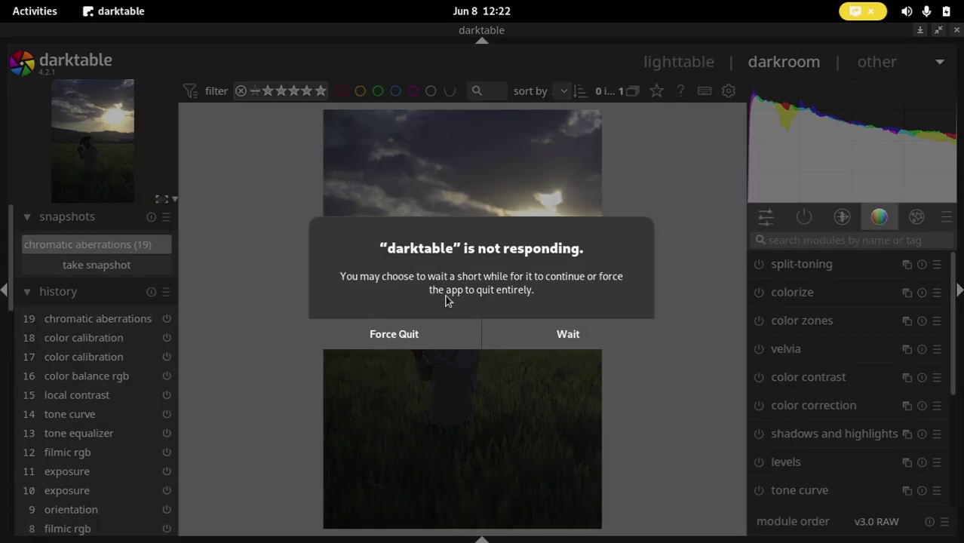
click(517, 333)
drag(461, 298, 676, 258)
click(129, 245)
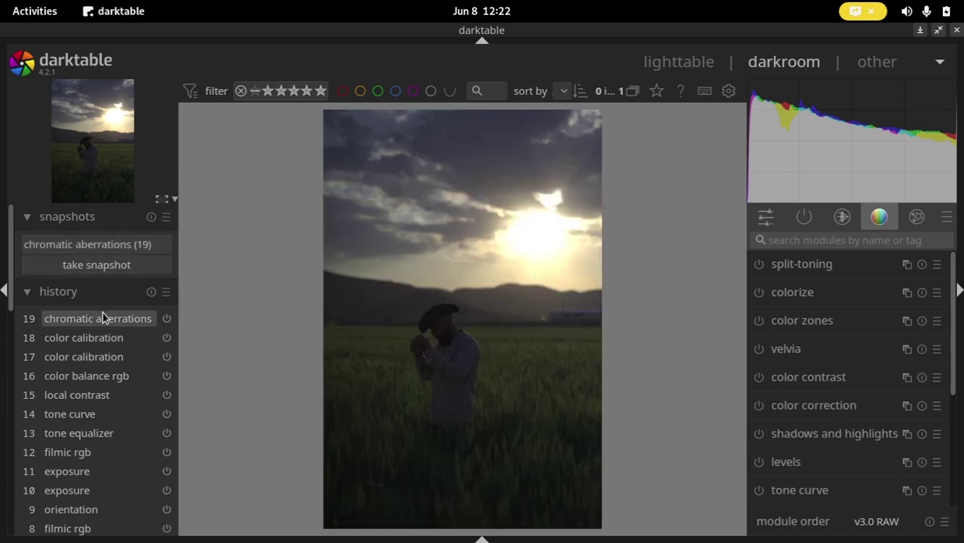
click(83, 319)
- Set the export scale to 0.5 and export the photo to the Pictures folder as an 8-bit JPEG at quality 95
scroll(11, 309, down, 4)
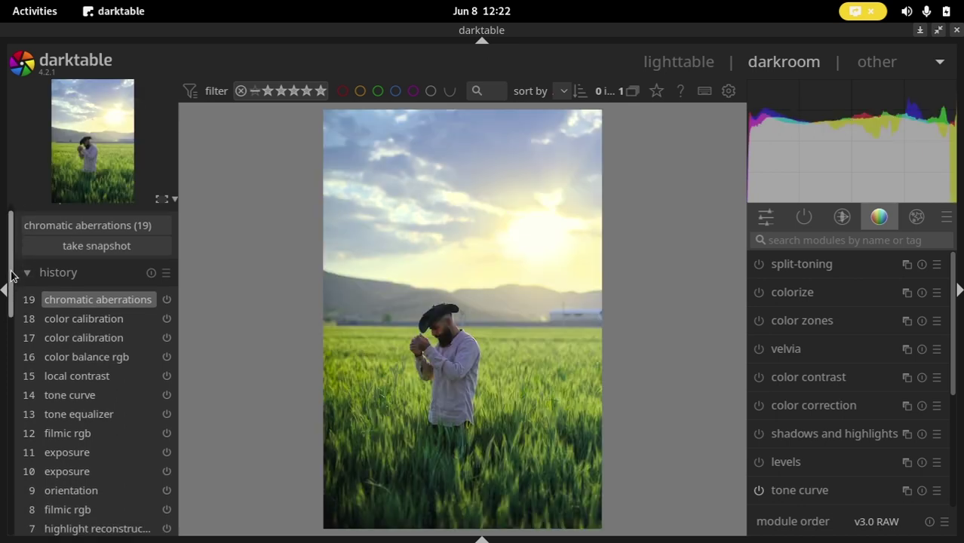
scroll(11, 332, down, 10)
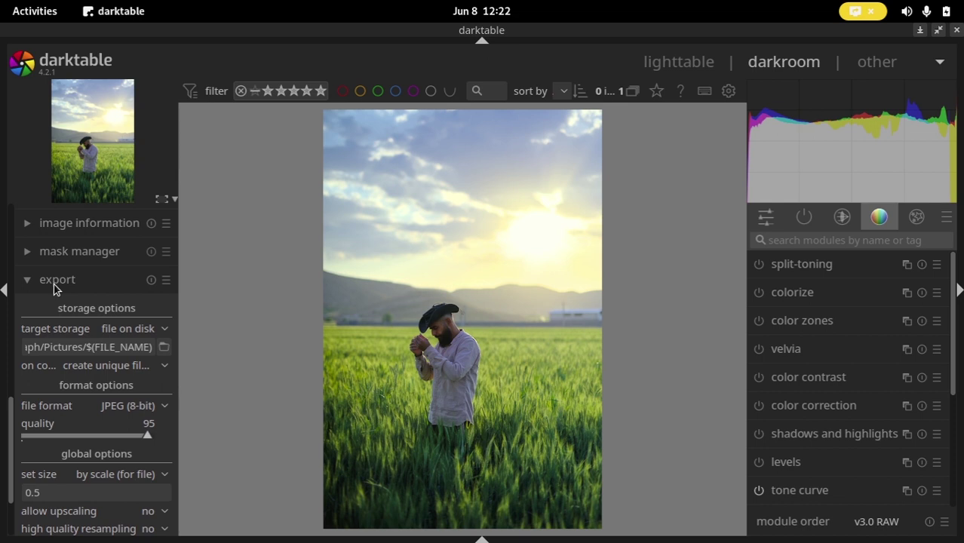
scroll(12, 439, down, 2)
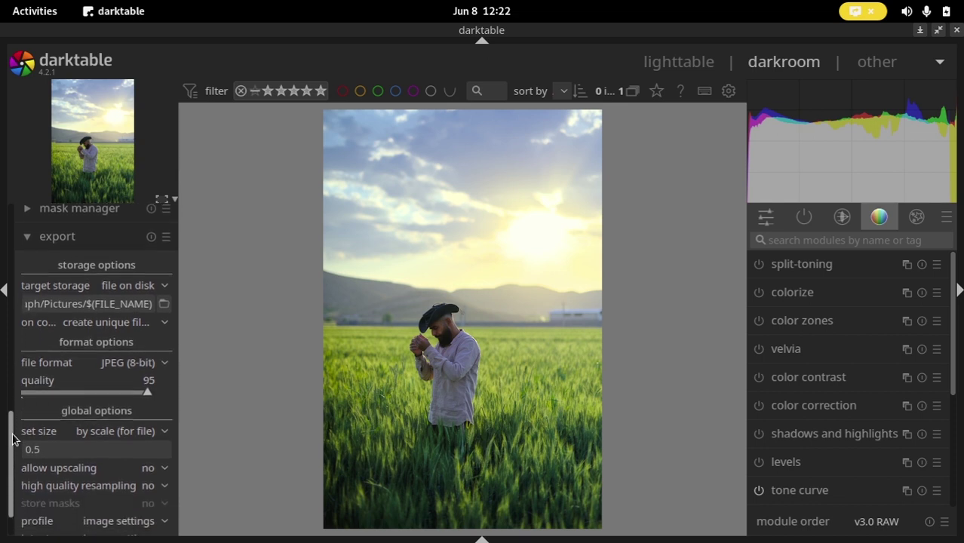
scroll(12, 439, down, 2)
double_click(42, 423)
text(1.0)
double_click(31, 422)
text(0.)
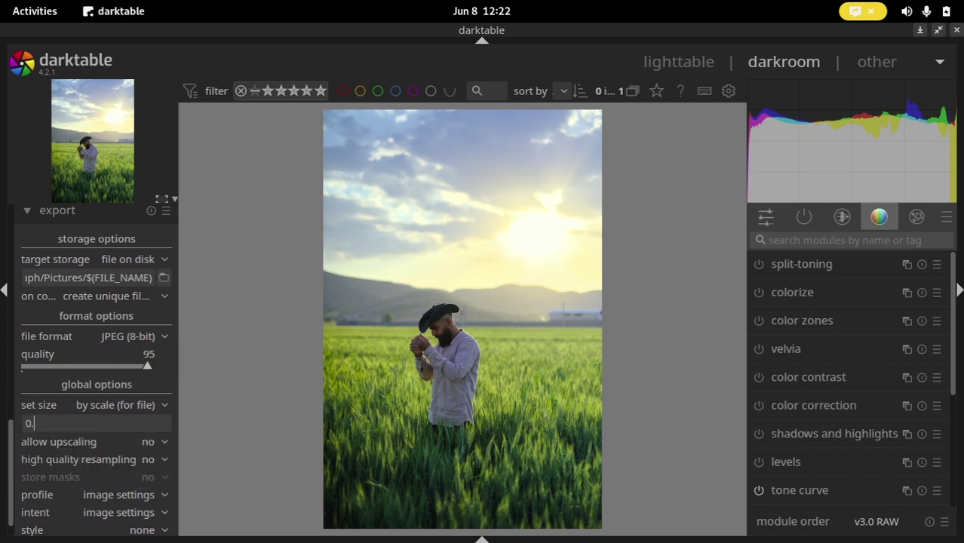
text(5)
scroll(15, 430, down, 1)
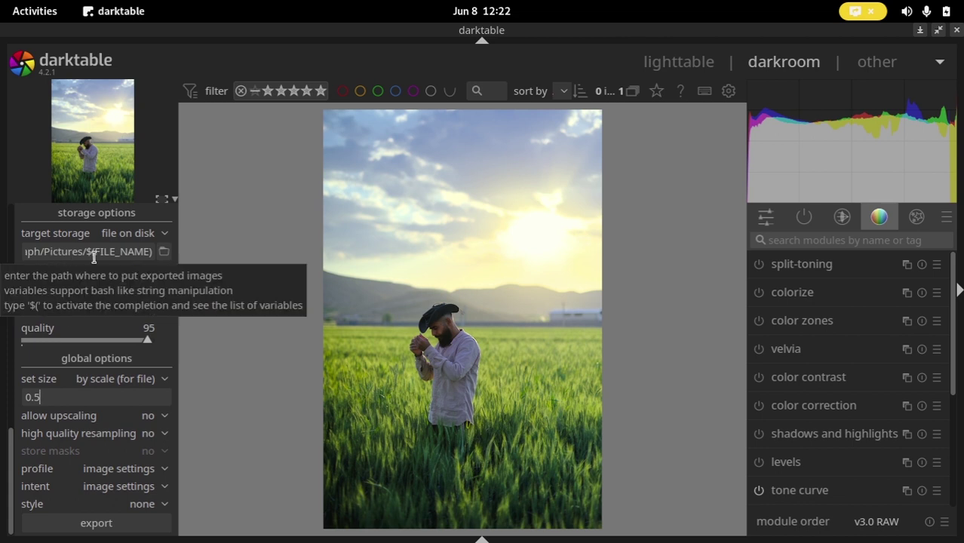
click(94, 523)
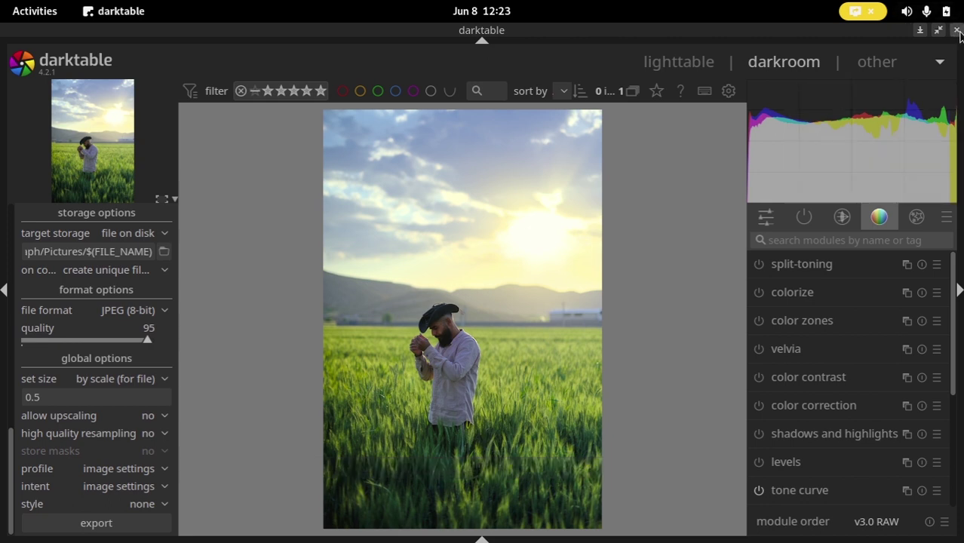
- Quit darktable, switch to the Files app and open the Pictures folder
key(ctrl+q)
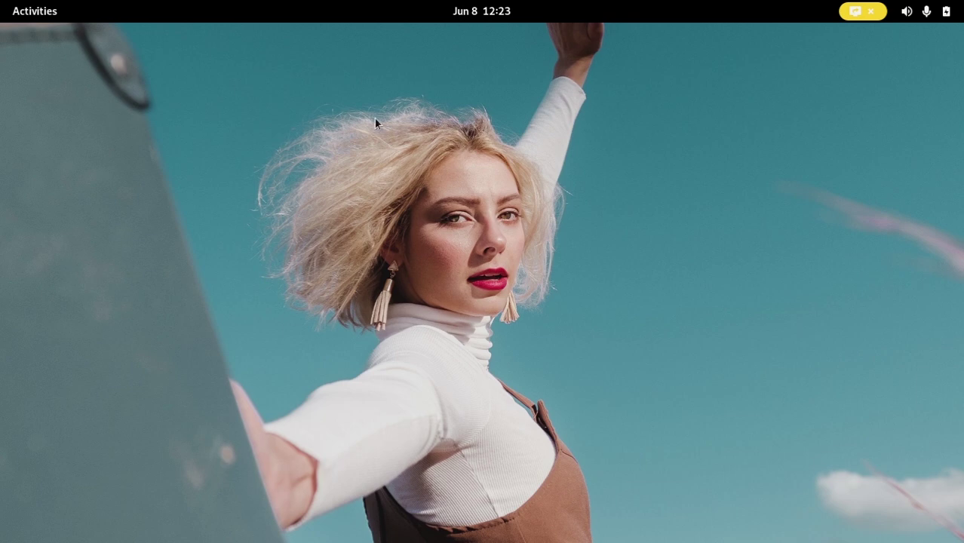
key(super)
text(f)
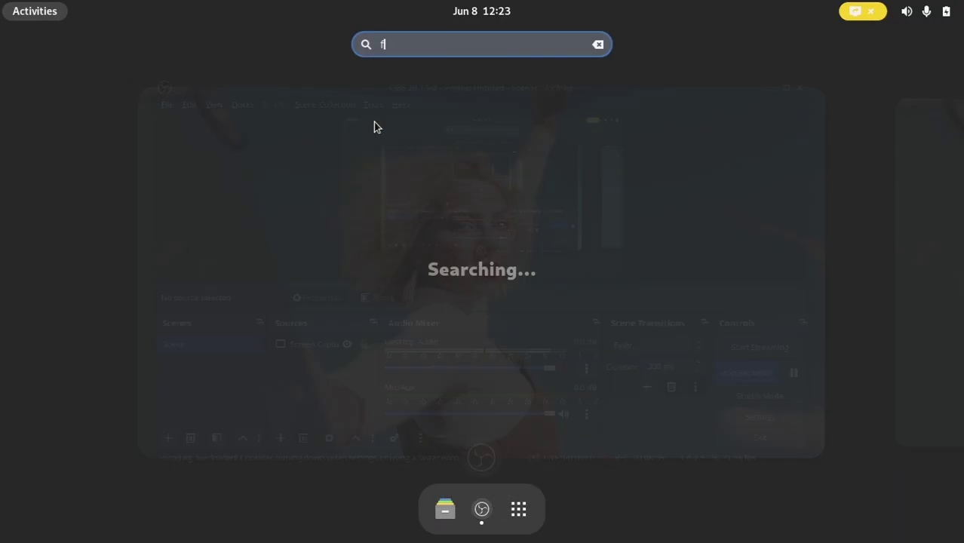
text(il)
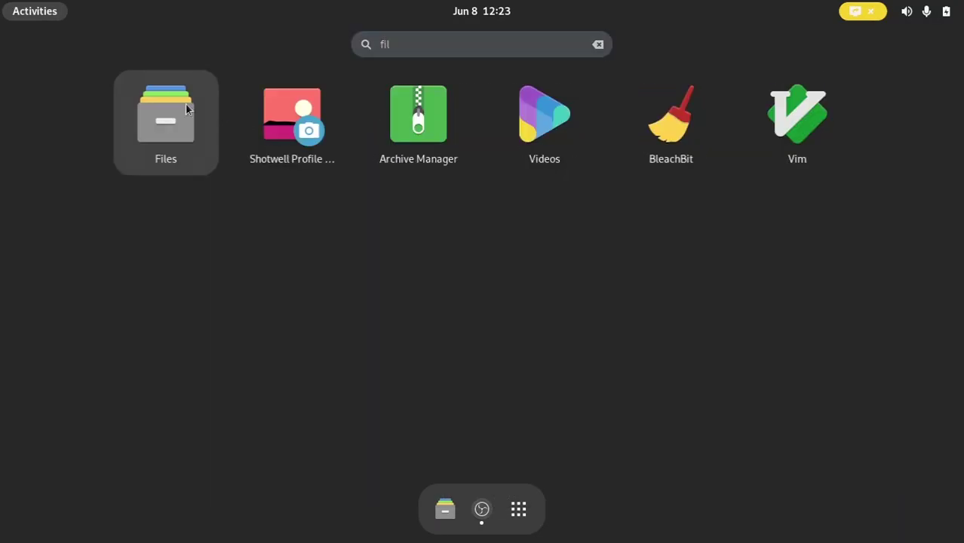
key(Return)
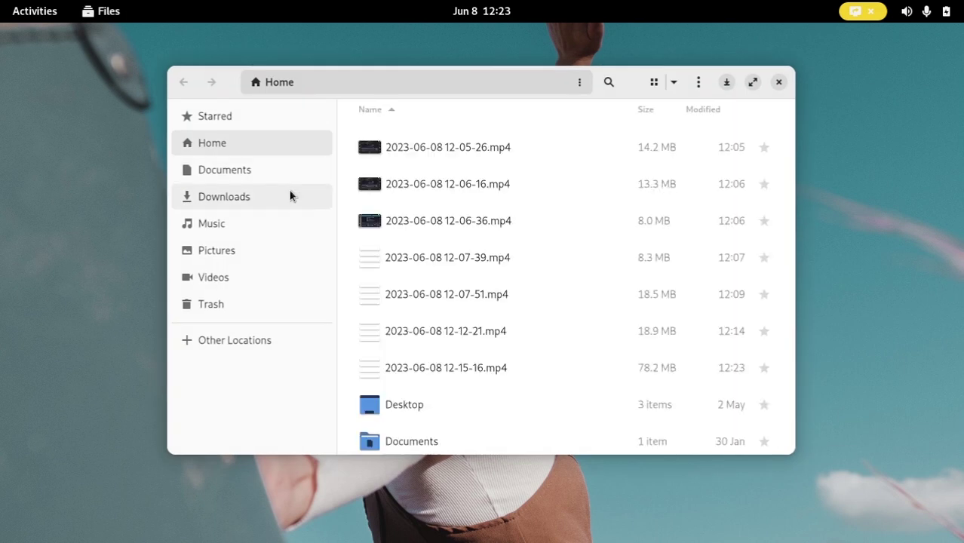
click(240, 249)
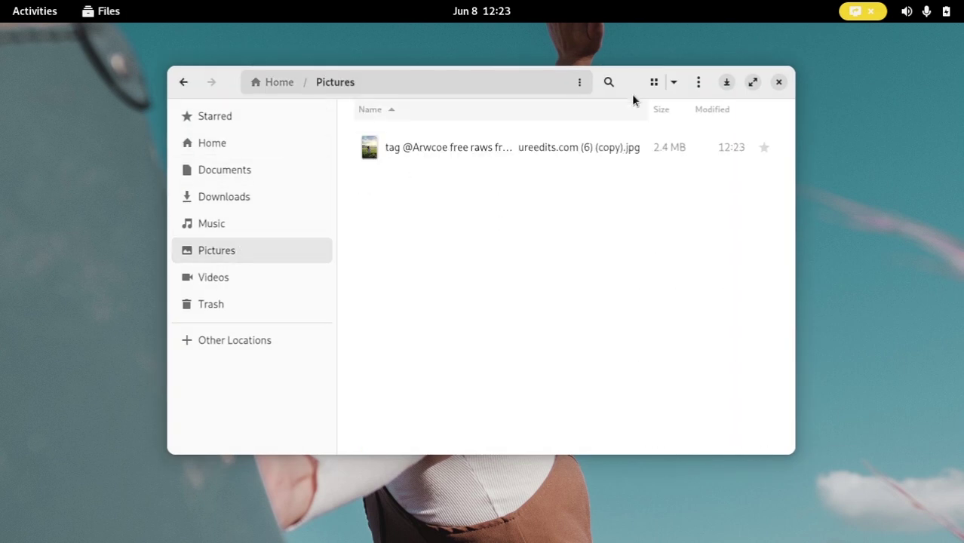
- Open the exported JPEG in Image Viewer and maximize the viewer window
right_click(436, 145)
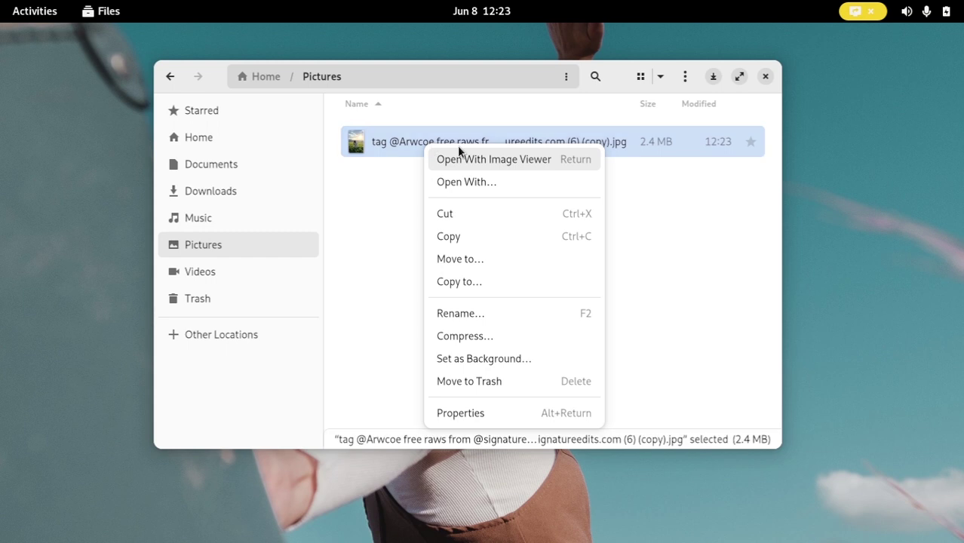
click(460, 158)
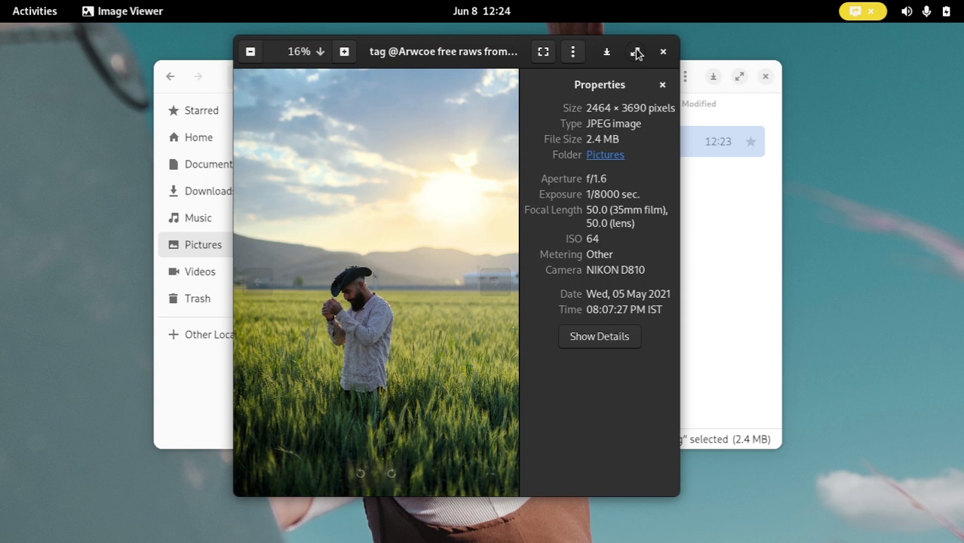
click(636, 51)
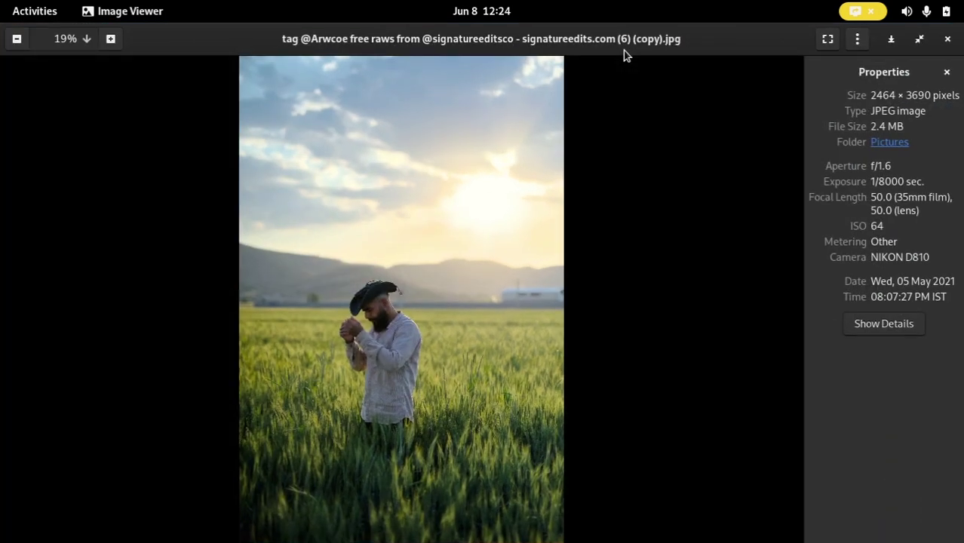
- Examine the sky, the man and the field in the exported photo at 33% zoom, ending on the full image
click(111, 38)
click(111, 39)
drag(424, 315, 479, 520)
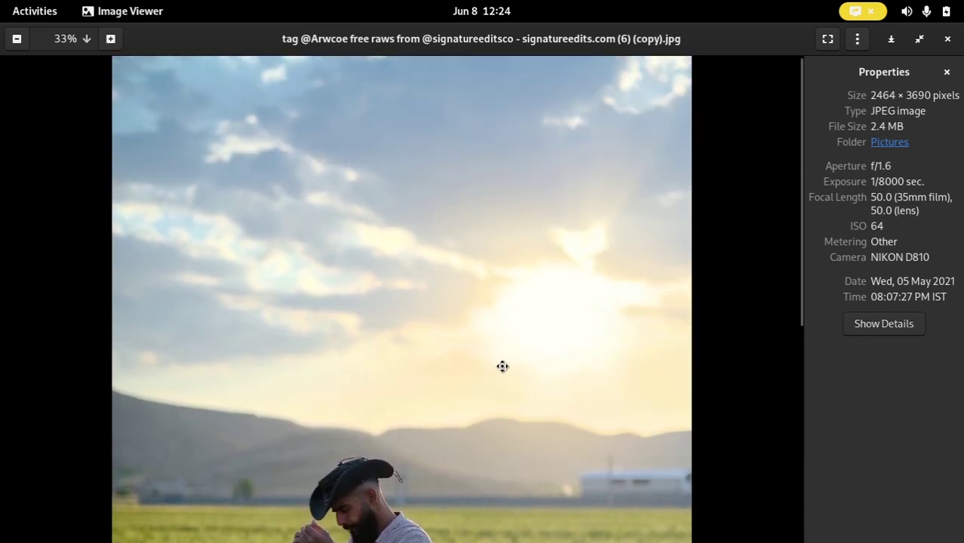
scroll(502, 366, down, 5)
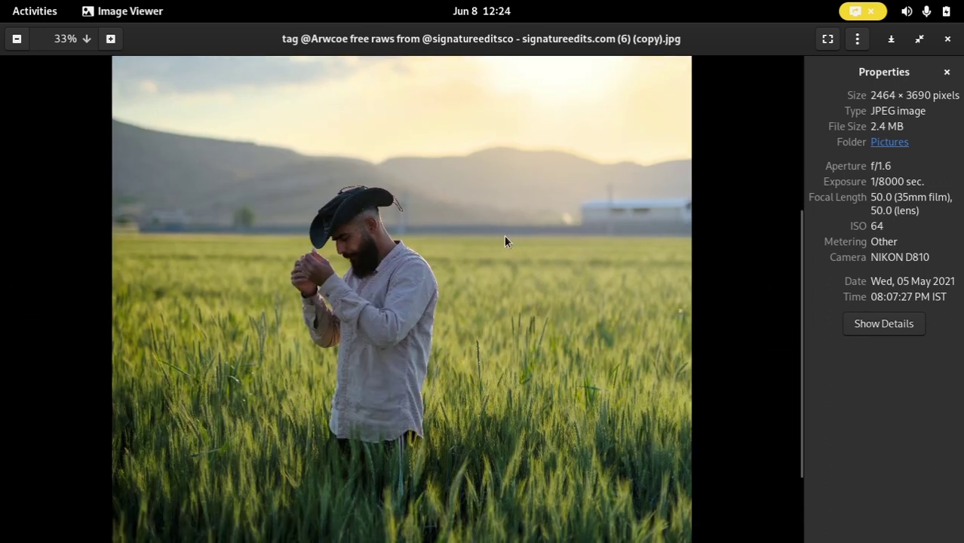
click(17, 39)
click(16, 38)
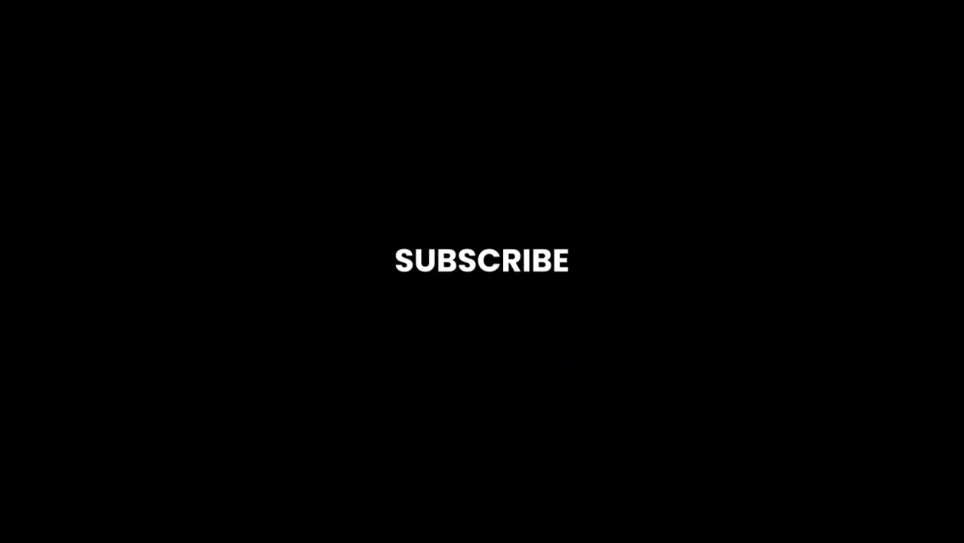